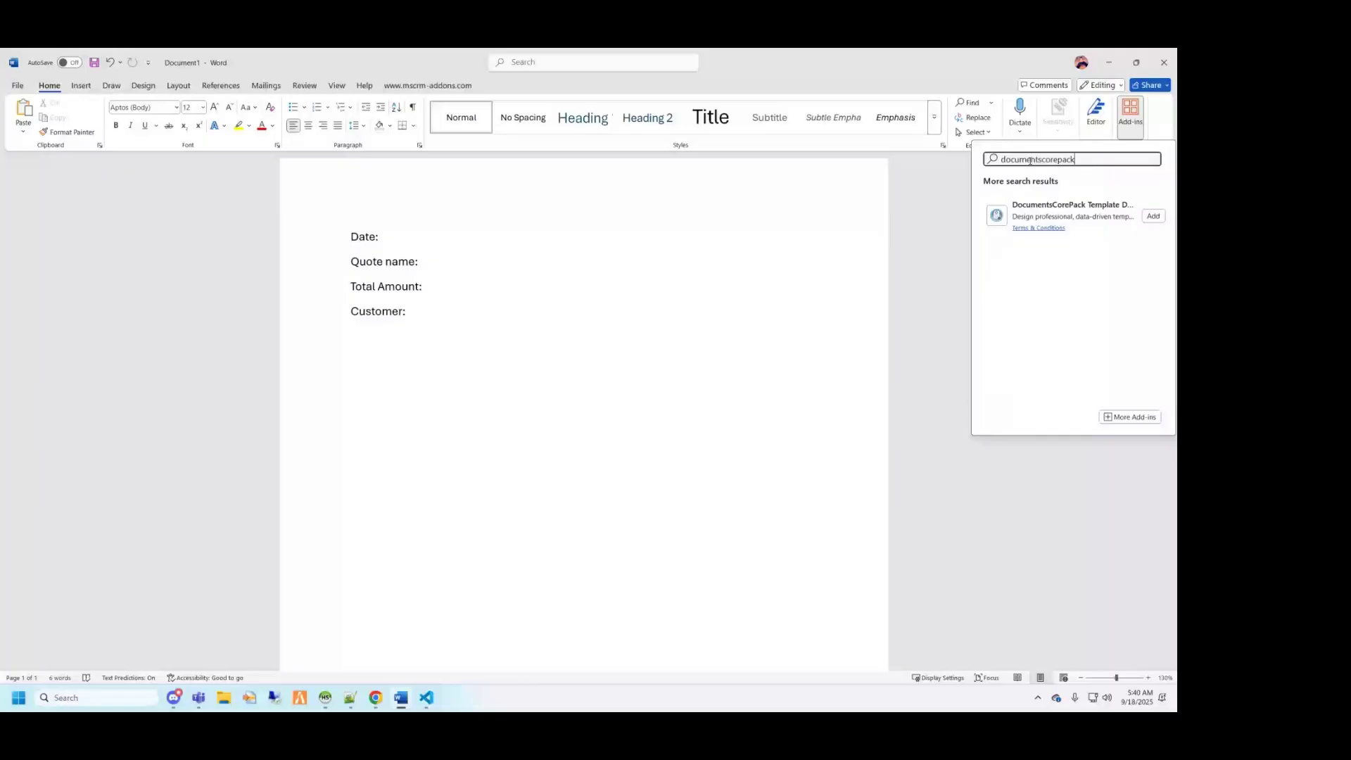
# - Add the DocumentsCorePack Template Designer add-in to Word, dismiss its introduction and show its commands
pyautogui.click(1100, 236)
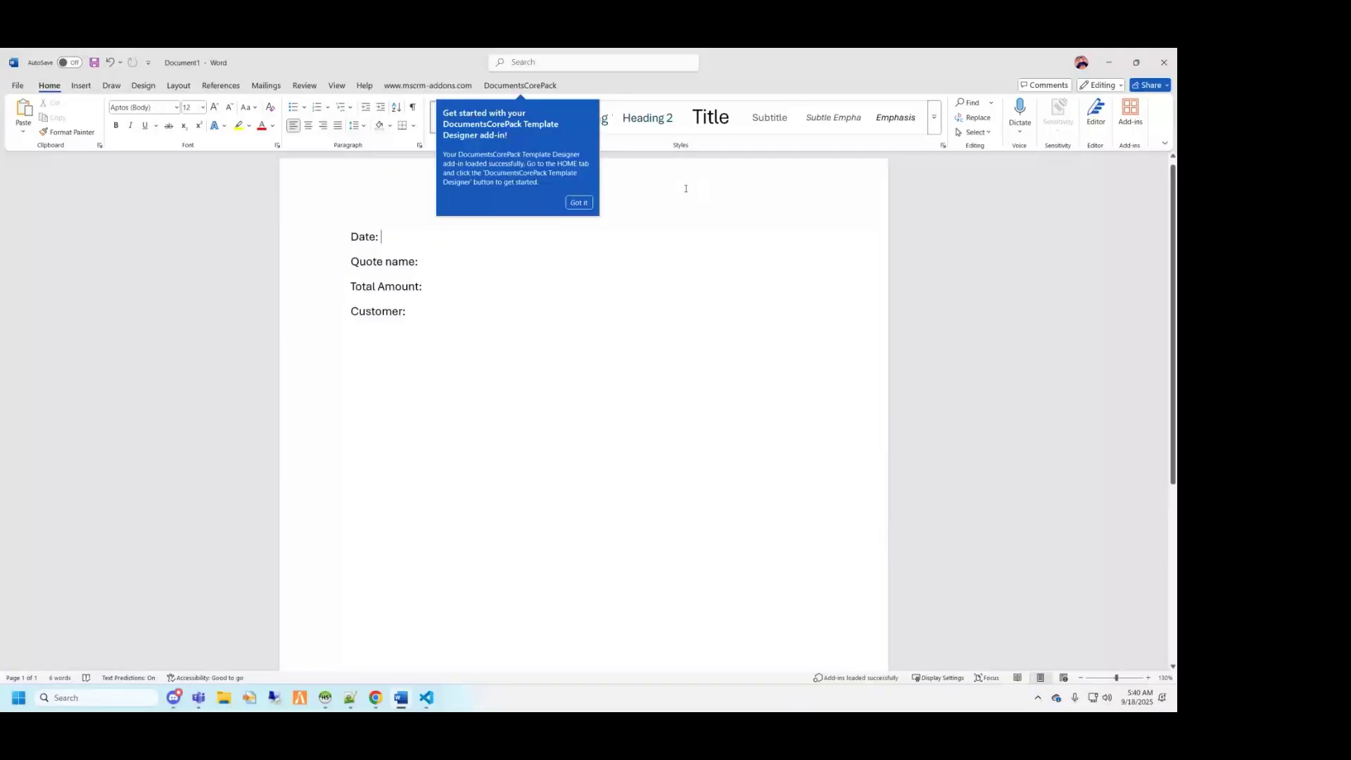
pyautogui.click(585, 204)
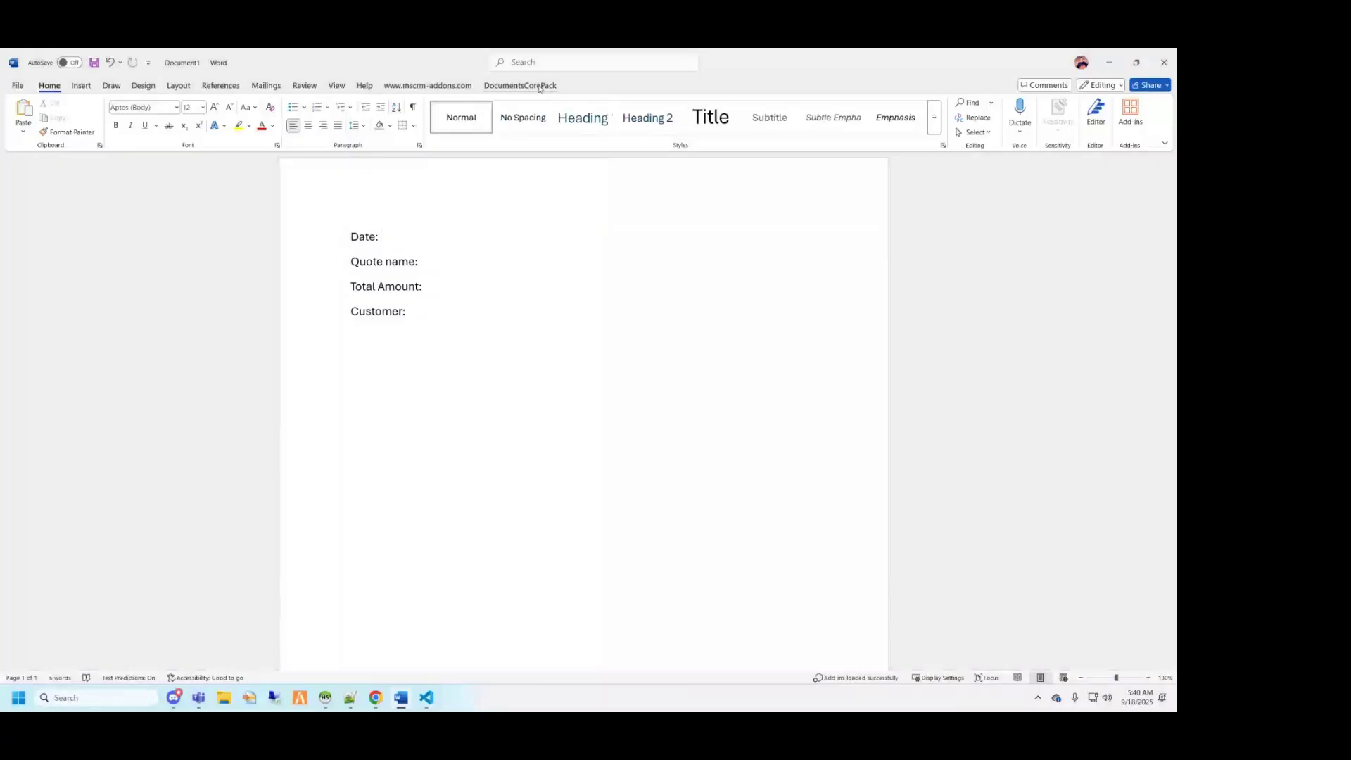
pyautogui.click(414, 86)
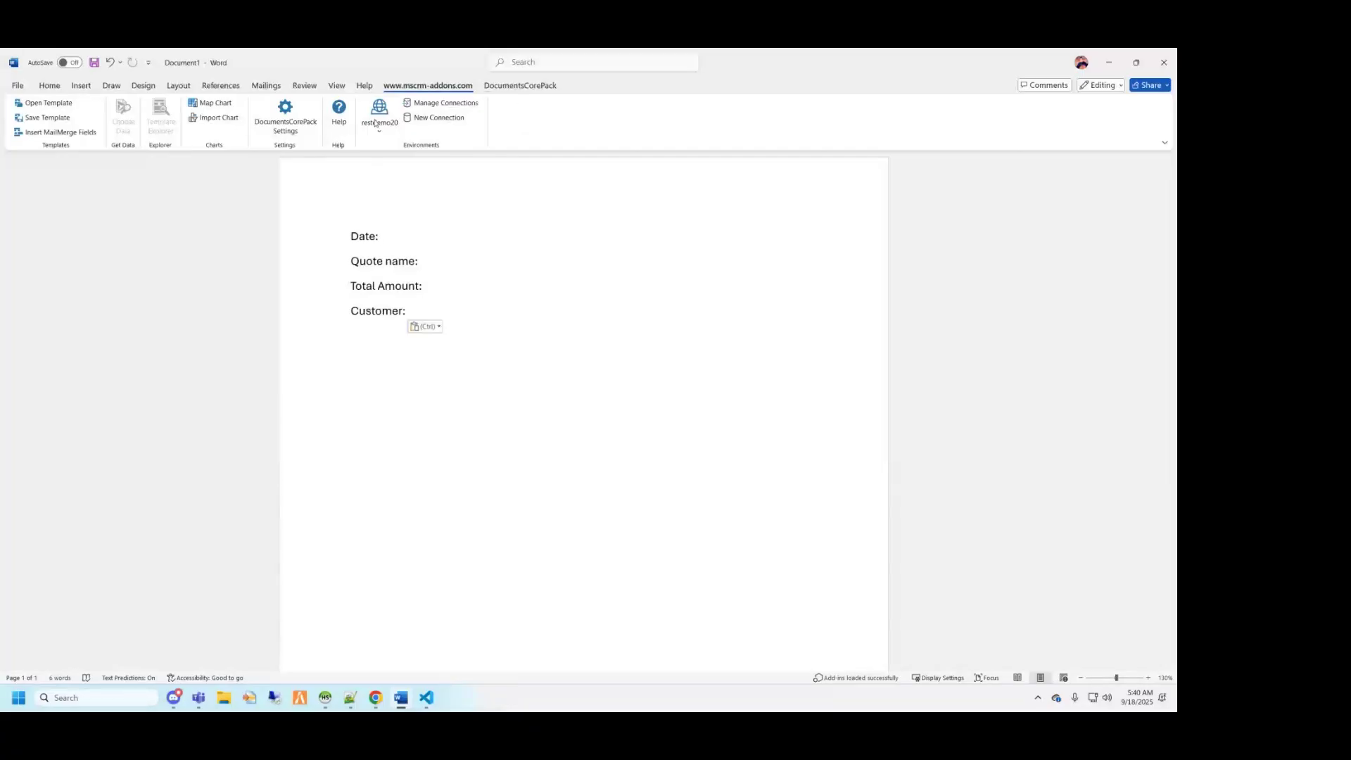
pyautogui.click(523, 86)
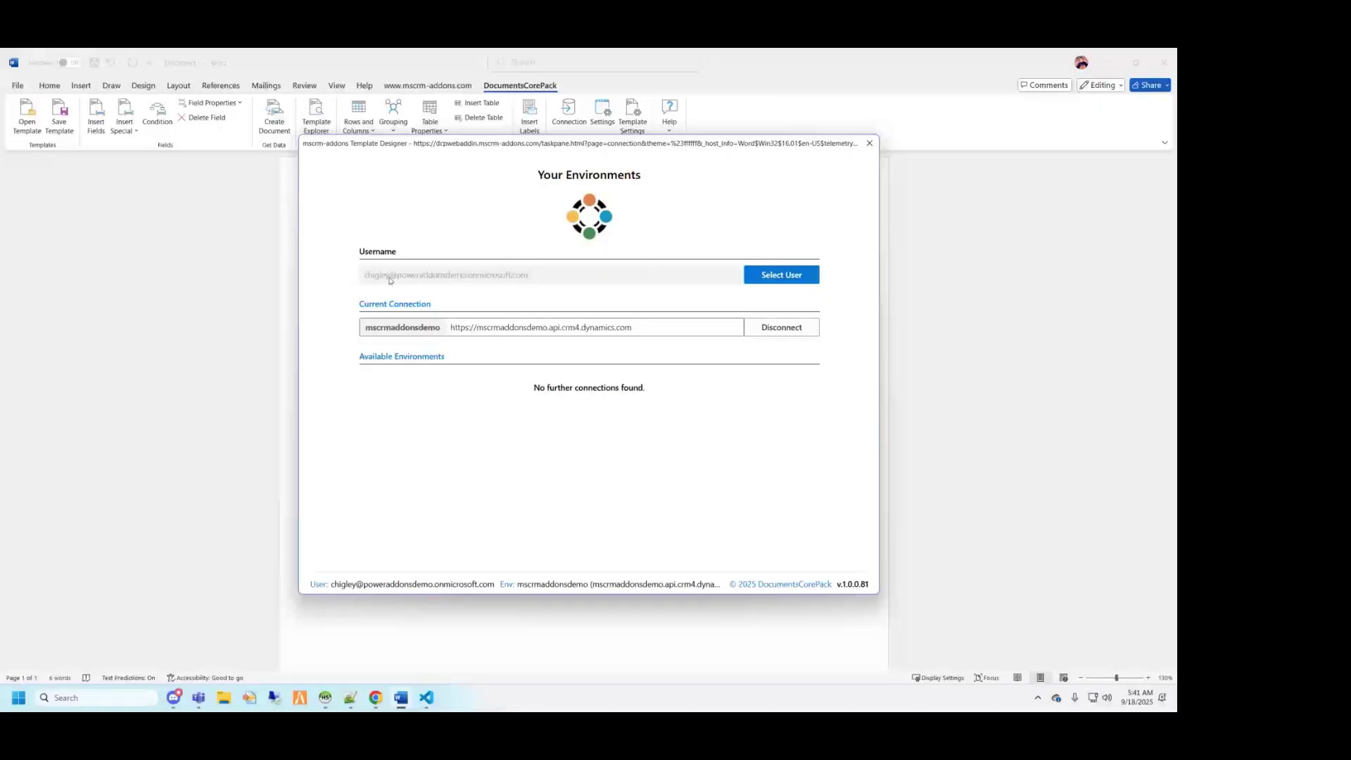
# - Select the signed-in Microsoft account, connect the template designer to the mscrmaddonsdemo environment and continue
pyautogui.click(782, 275)
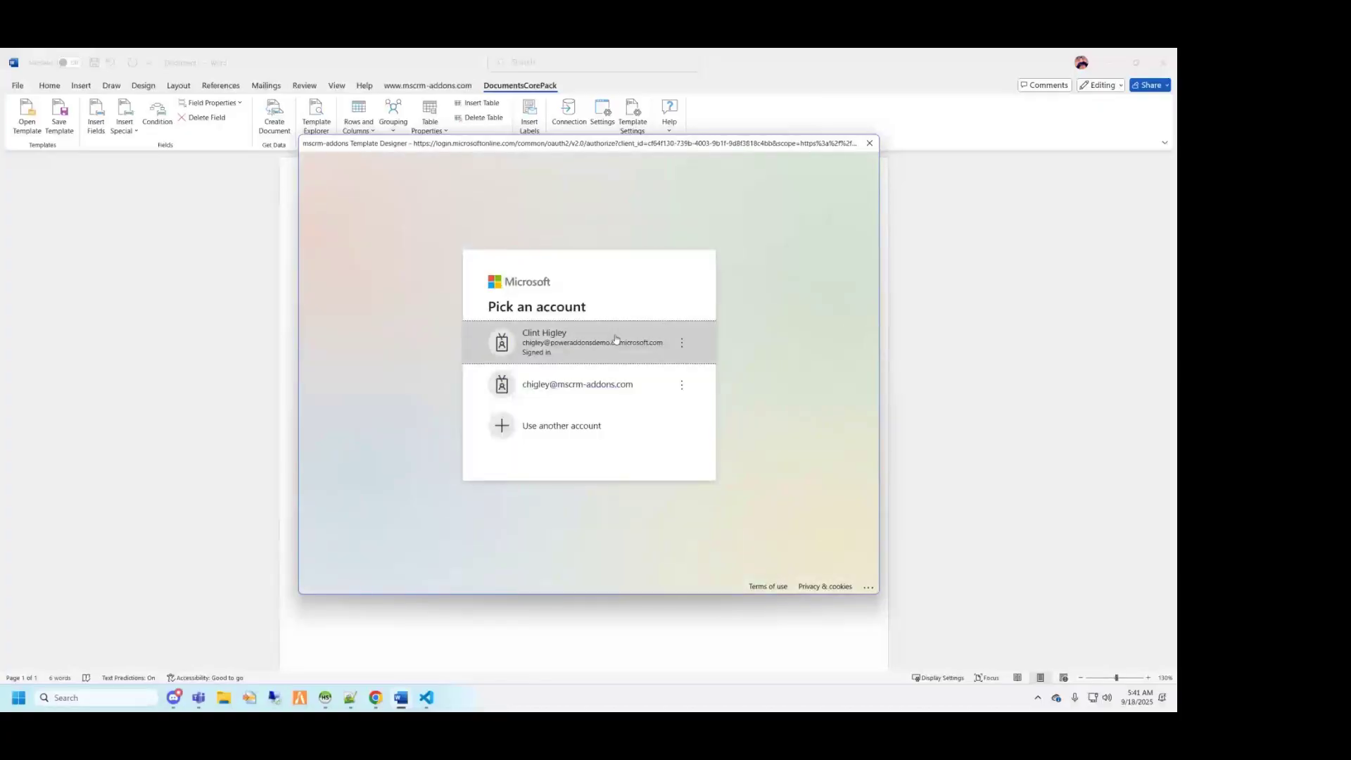
pyautogui.click(594, 337)
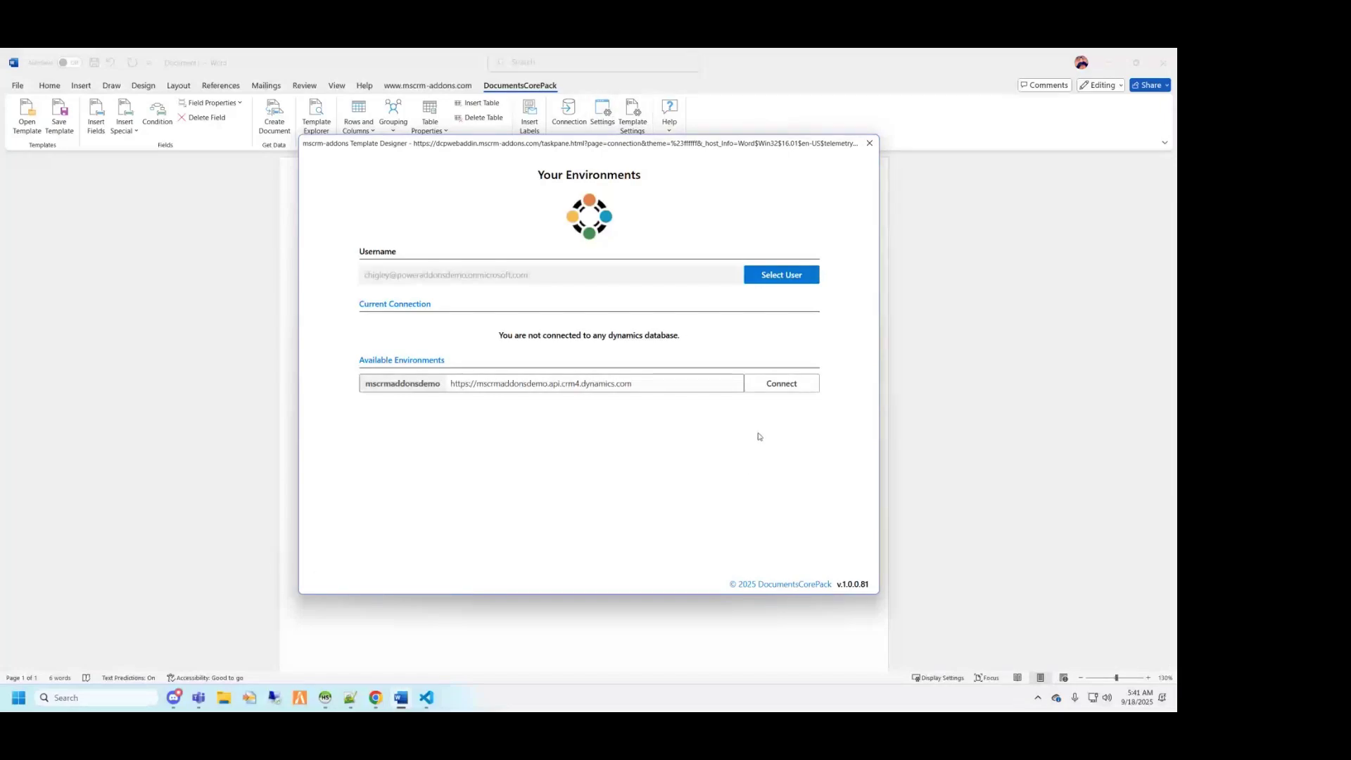
pyautogui.click(781, 385)
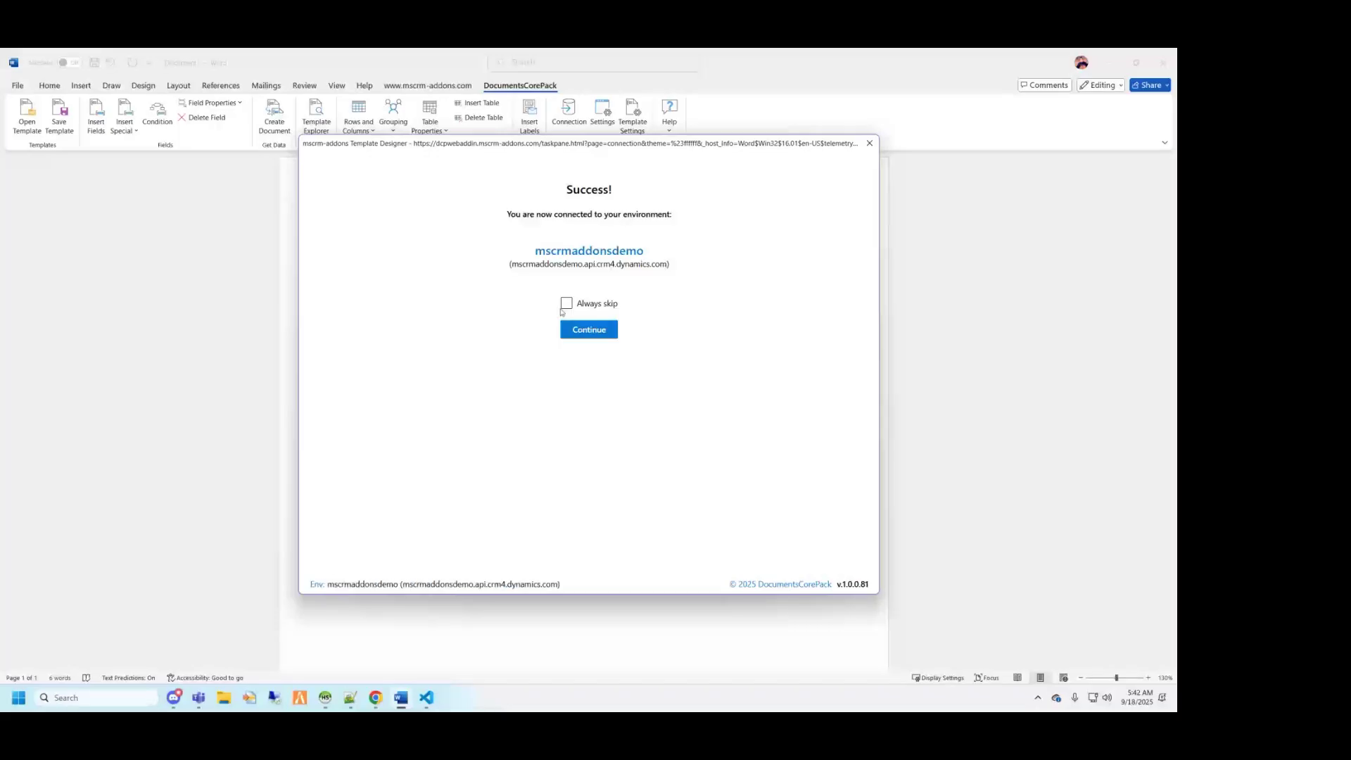
pyautogui.click(595, 332)
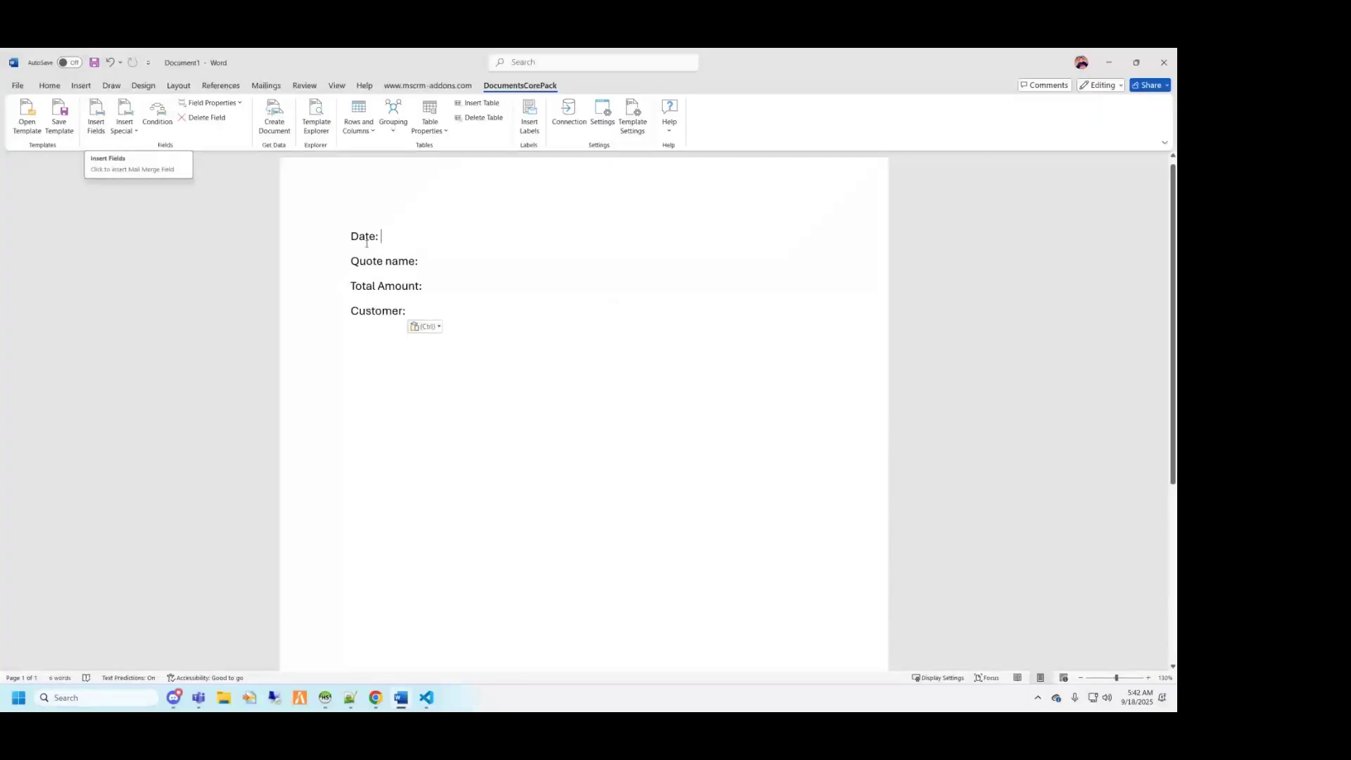
# - Begin inserting fields in a widened template designer pane and choose Quote as the new template's table
pyautogui.click(96, 110)
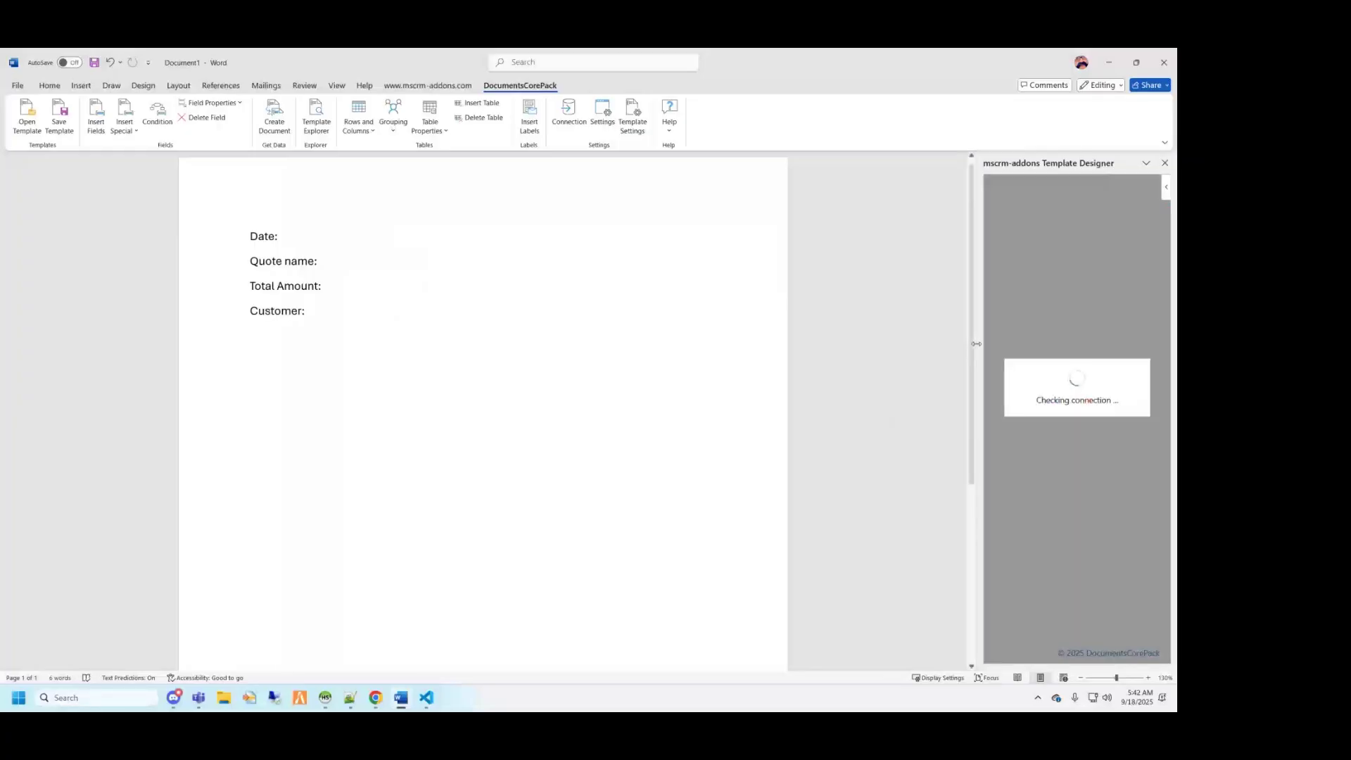
pyautogui.moveTo(978, 345); pyautogui.dragTo(919, 345)
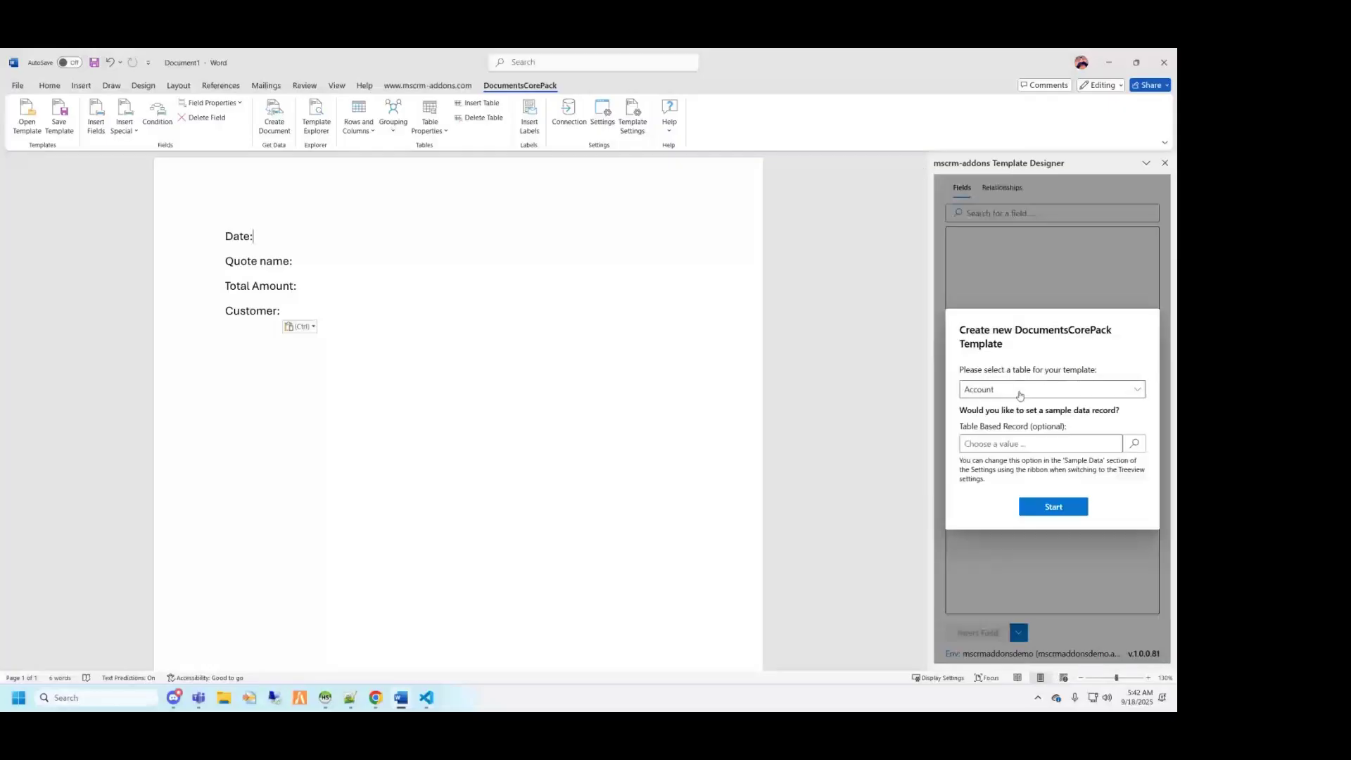
pyautogui.click(1020, 393)
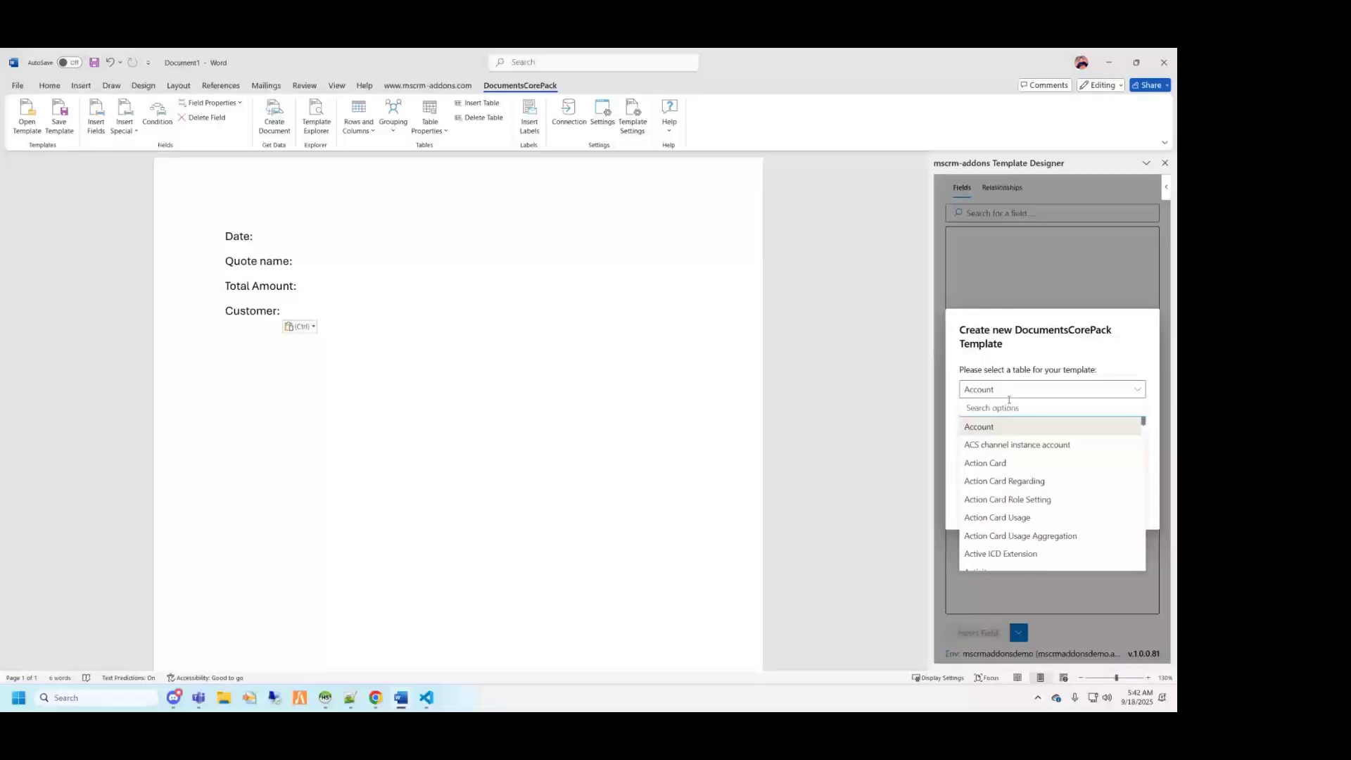
pyautogui.write('quote')
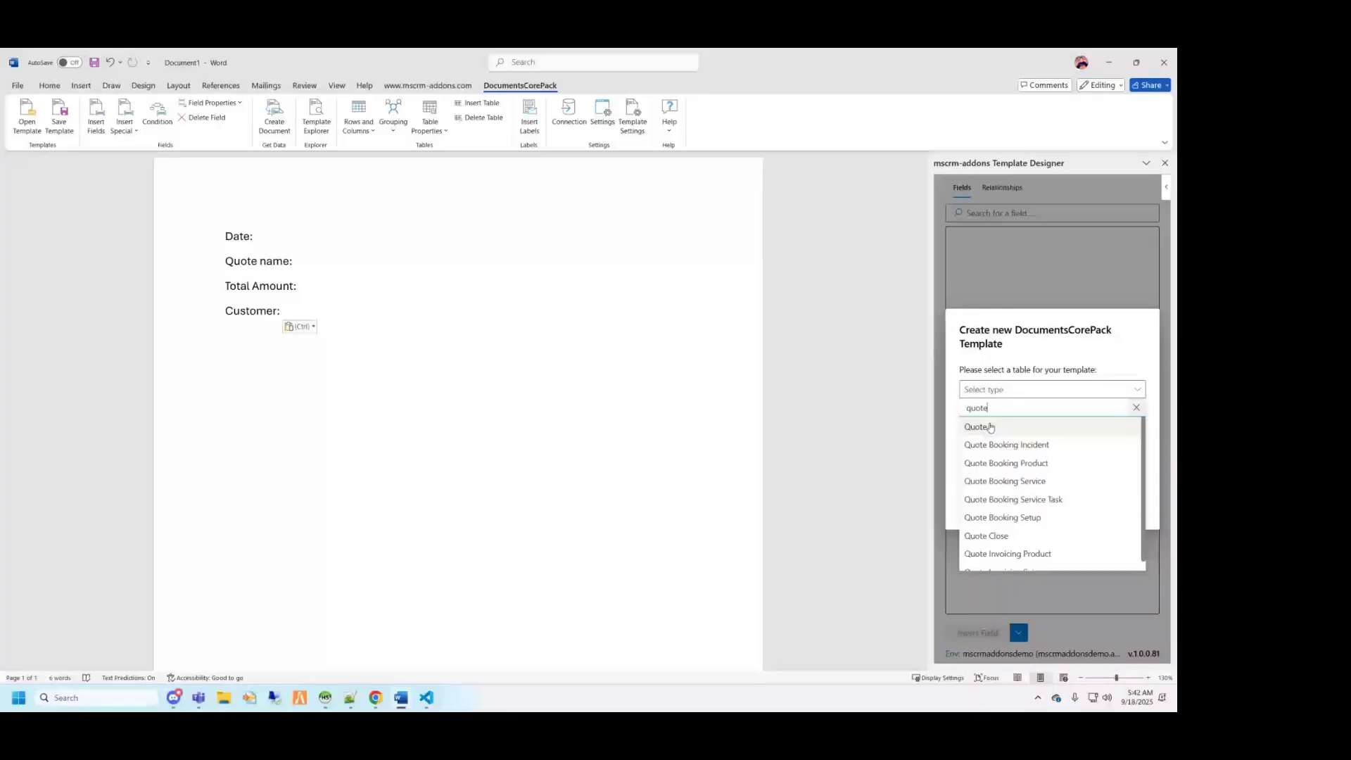
pyautogui.click(976, 428)
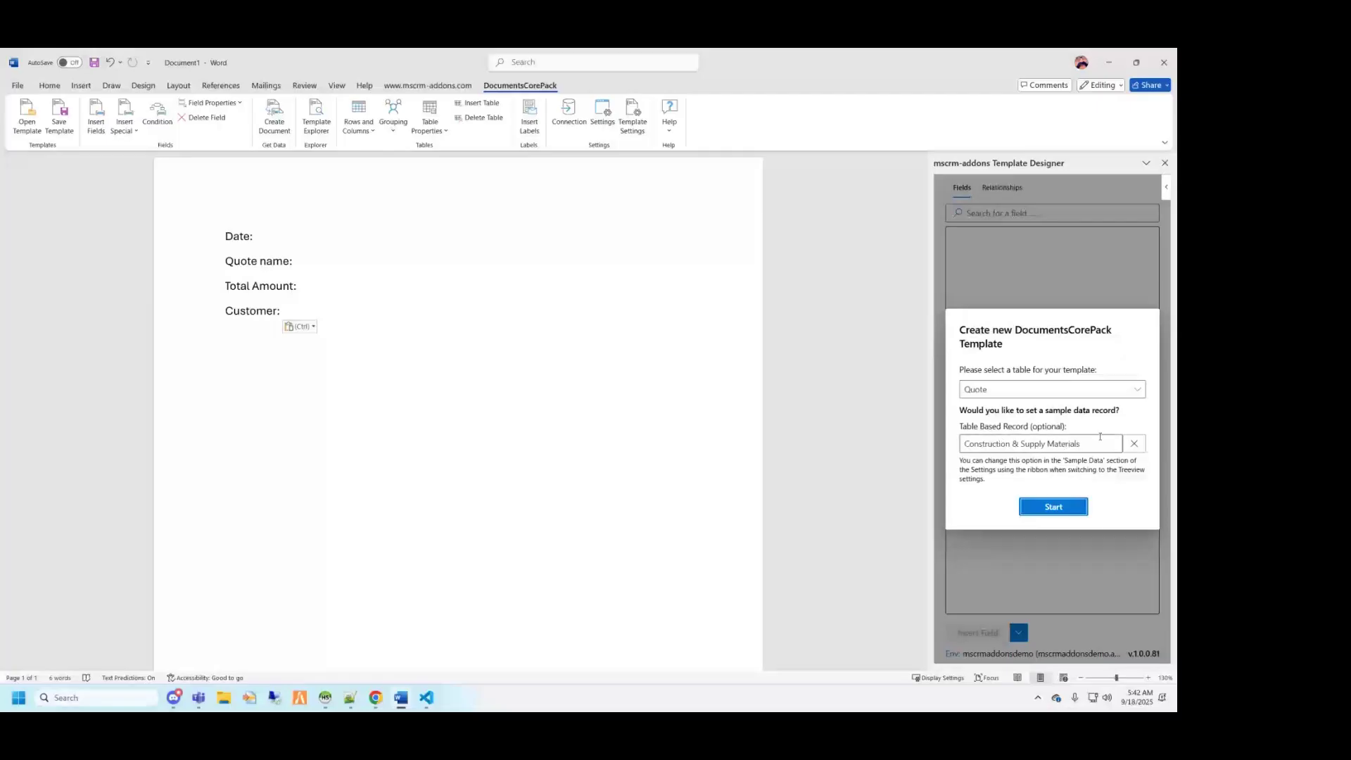
# - Look up the Construction & Supply Materials quote as the sample data record and start the template
pyautogui.click(1135, 444)
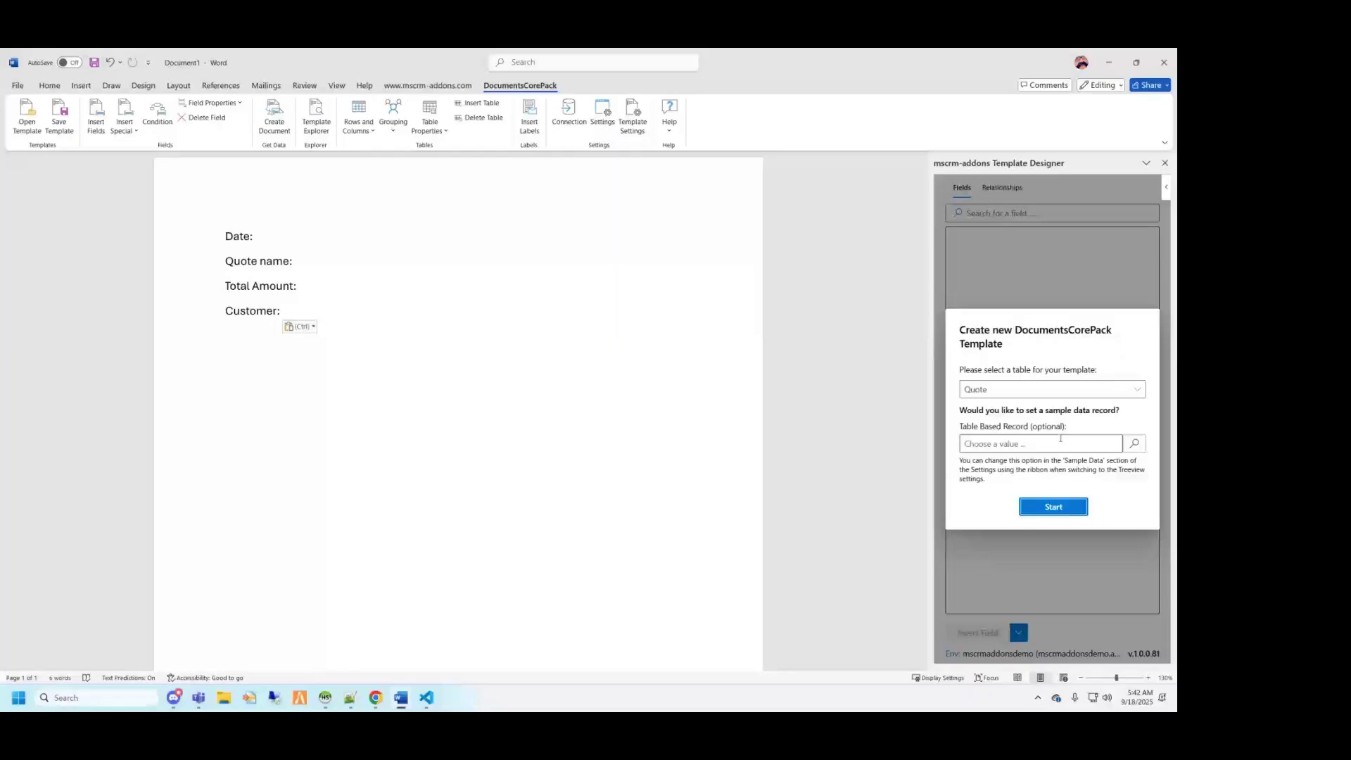
pyautogui.click(1133, 445)
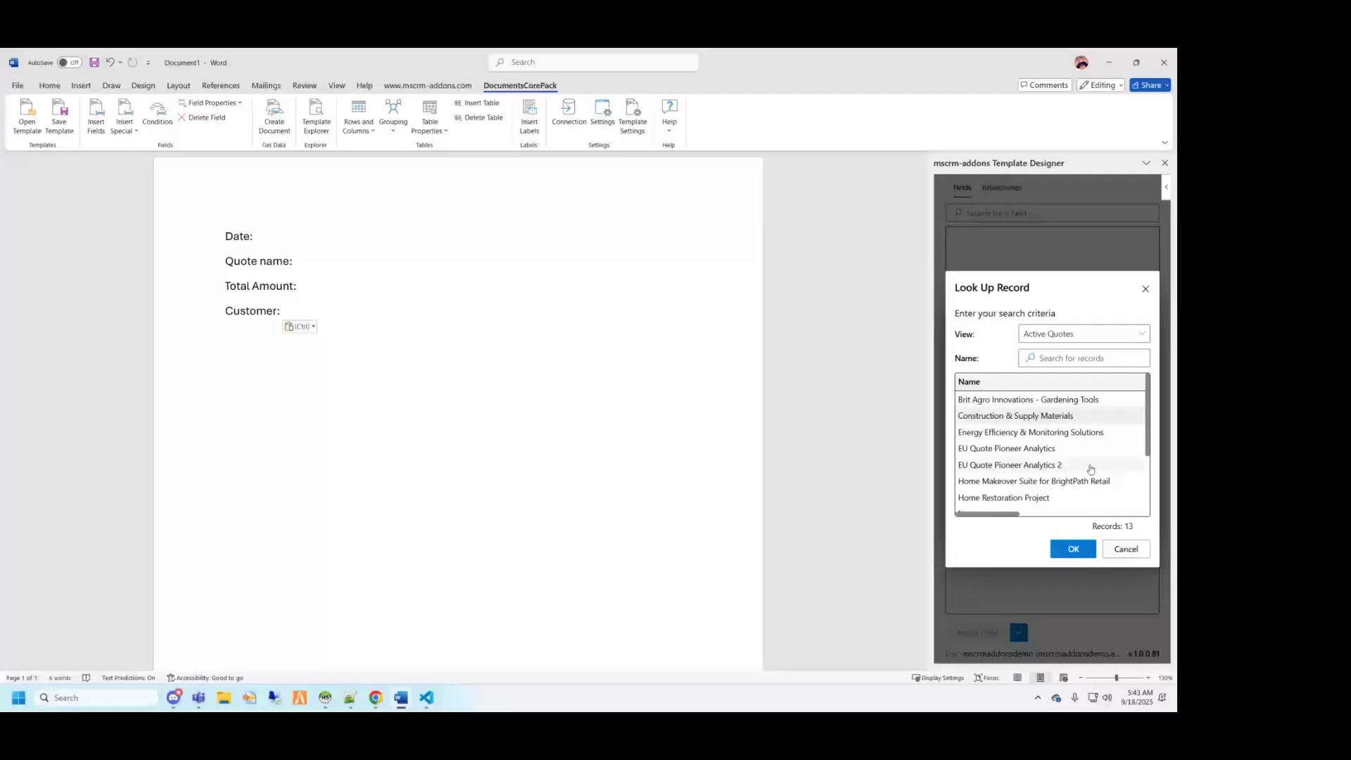
pyautogui.click(1068, 551)
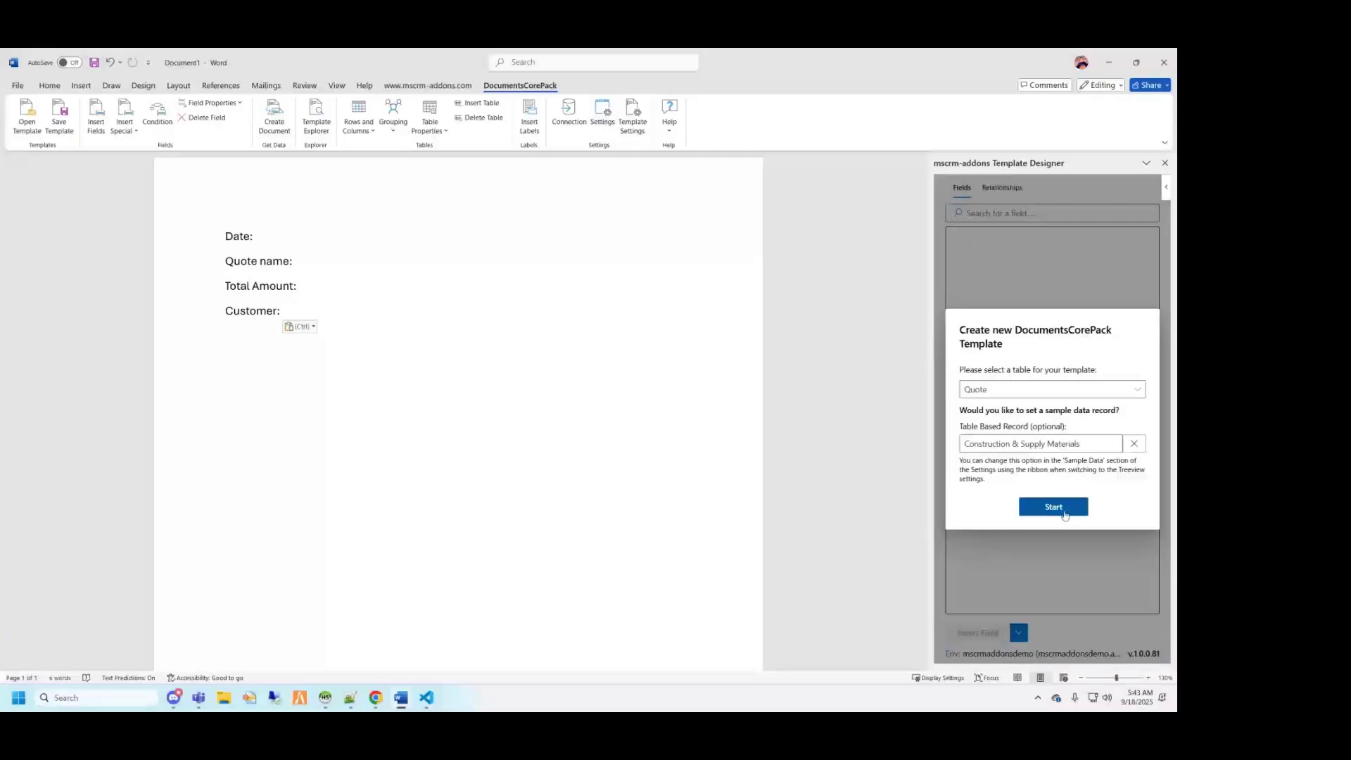
pyautogui.click(1054, 508)
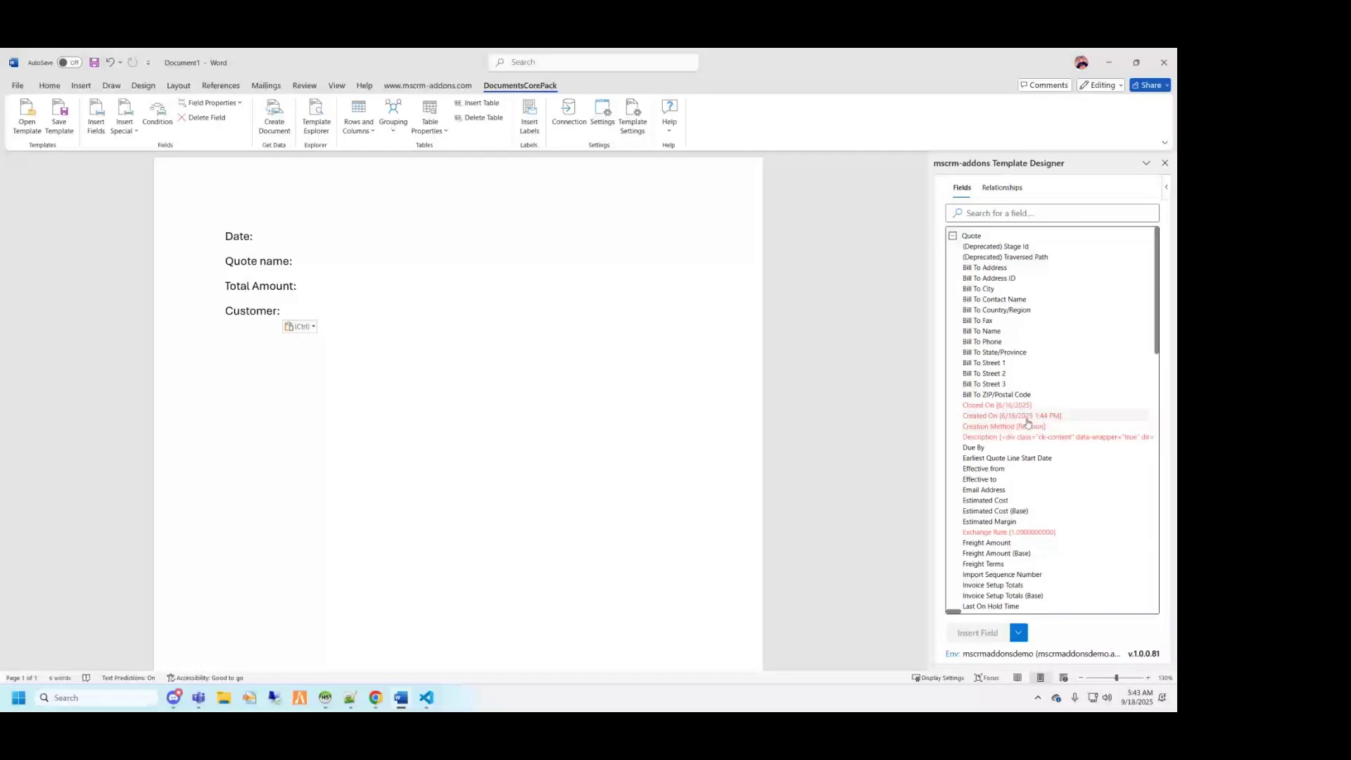
# - Insert the quote's Created On merge field after the "Date:" label
pyautogui.moveTo(1075, 420)
pyautogui.moveTo(1012, 412)
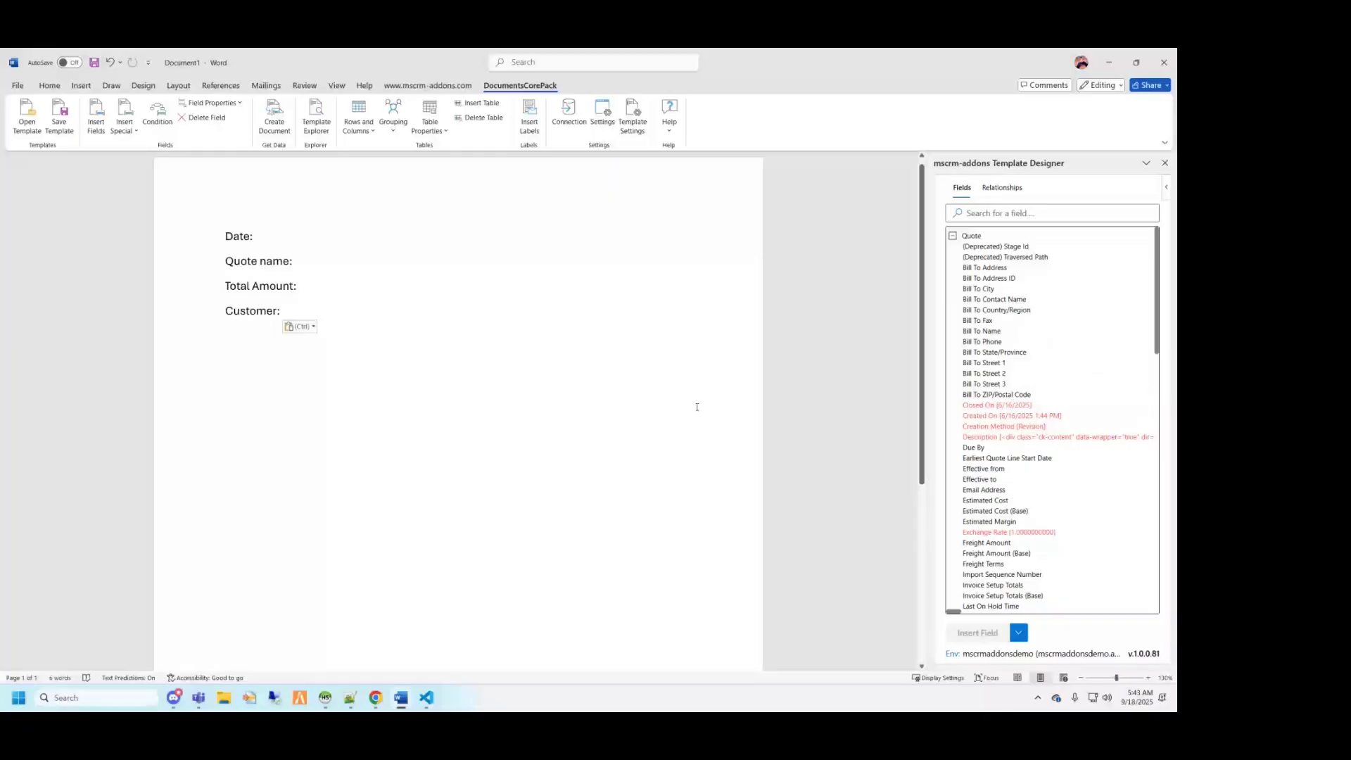
pyautogui.doubleClick(1003, 415)
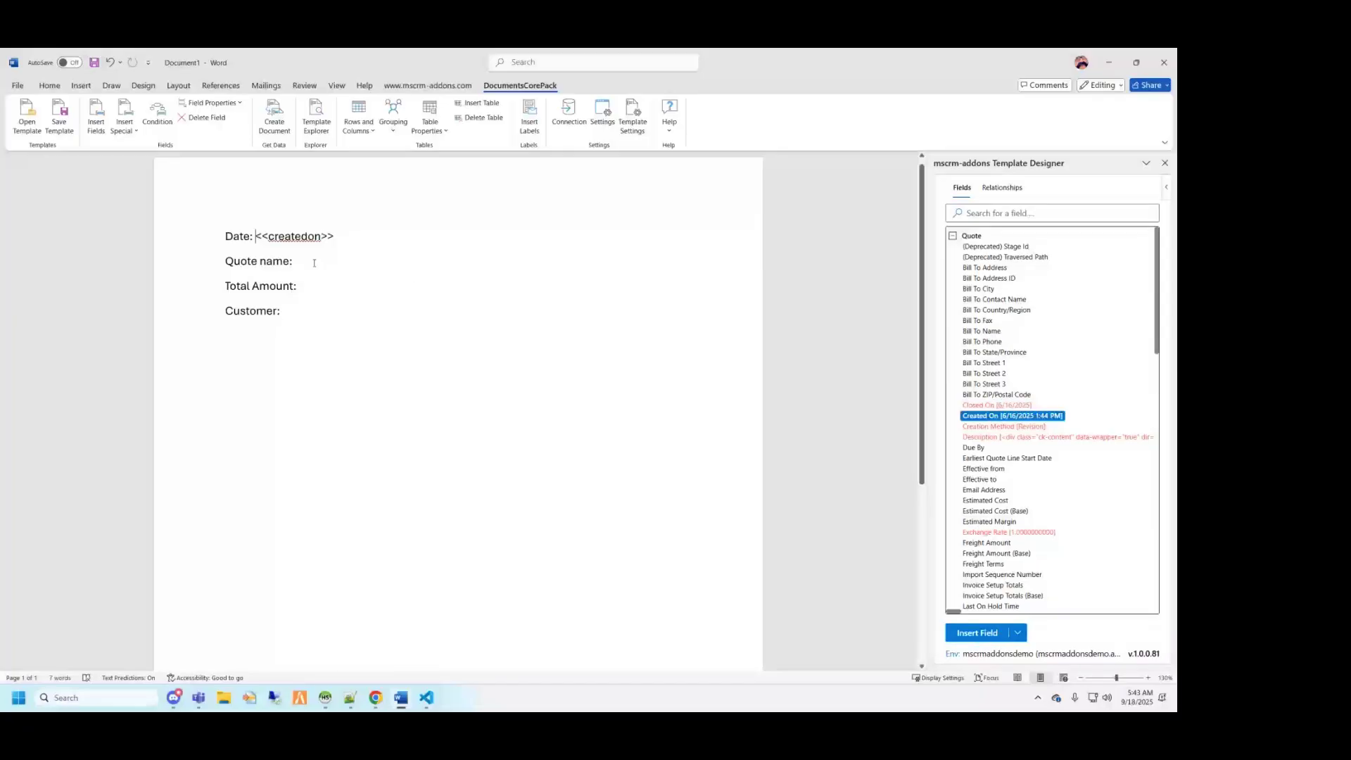
# - Insert the quote's Name merge field after the "Quote name:" label
pyautogui.scroll(-7, 997, 446)
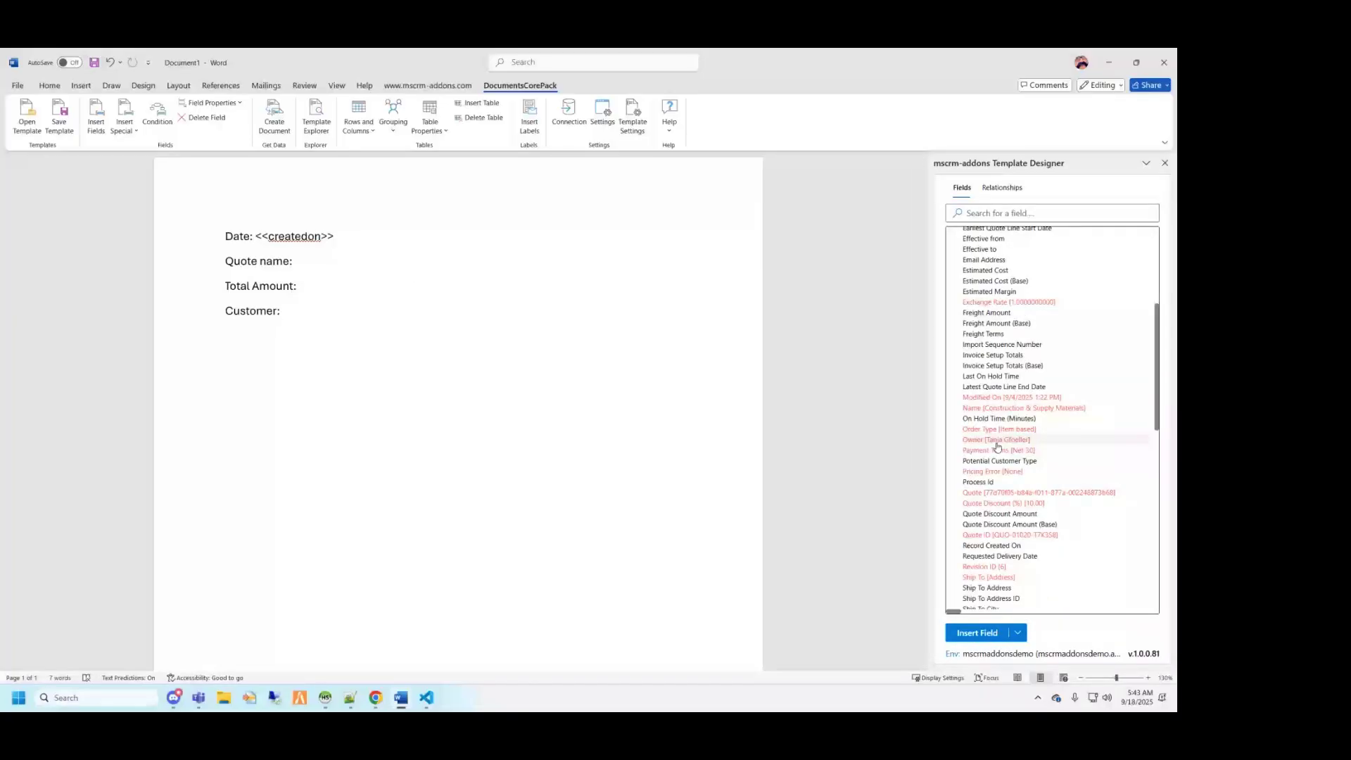
pyautogui.scroll(-4, 997, 447)
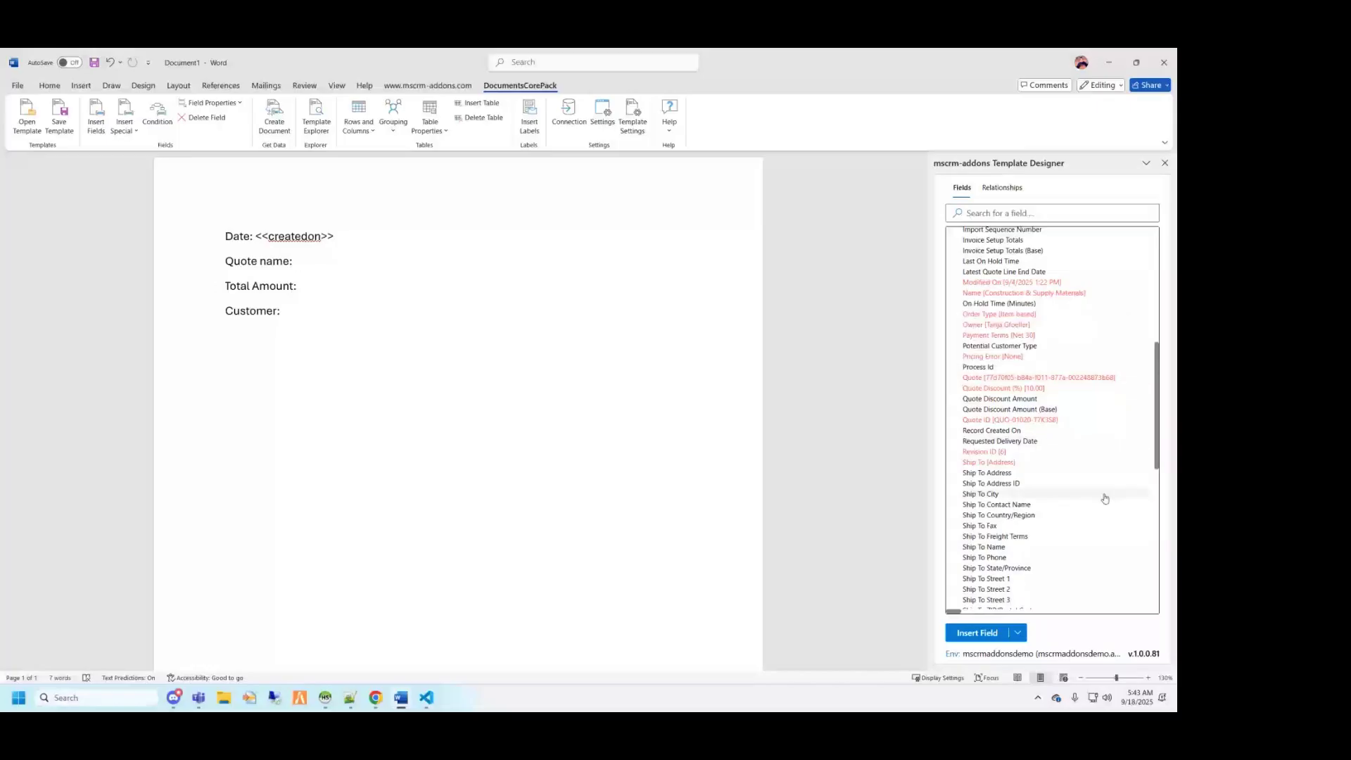
pyautogui.scroll(5, 1066, 447)
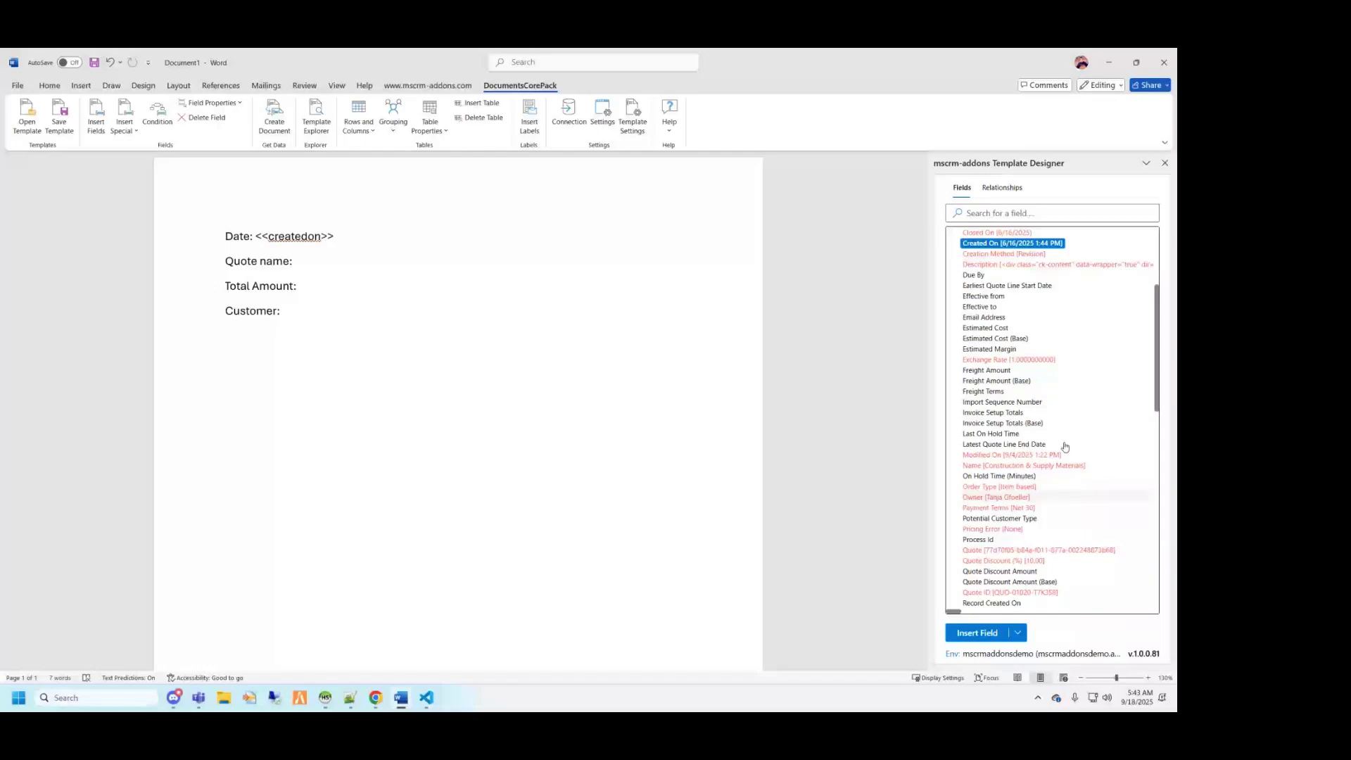
pyautogui.click(1029, 465)
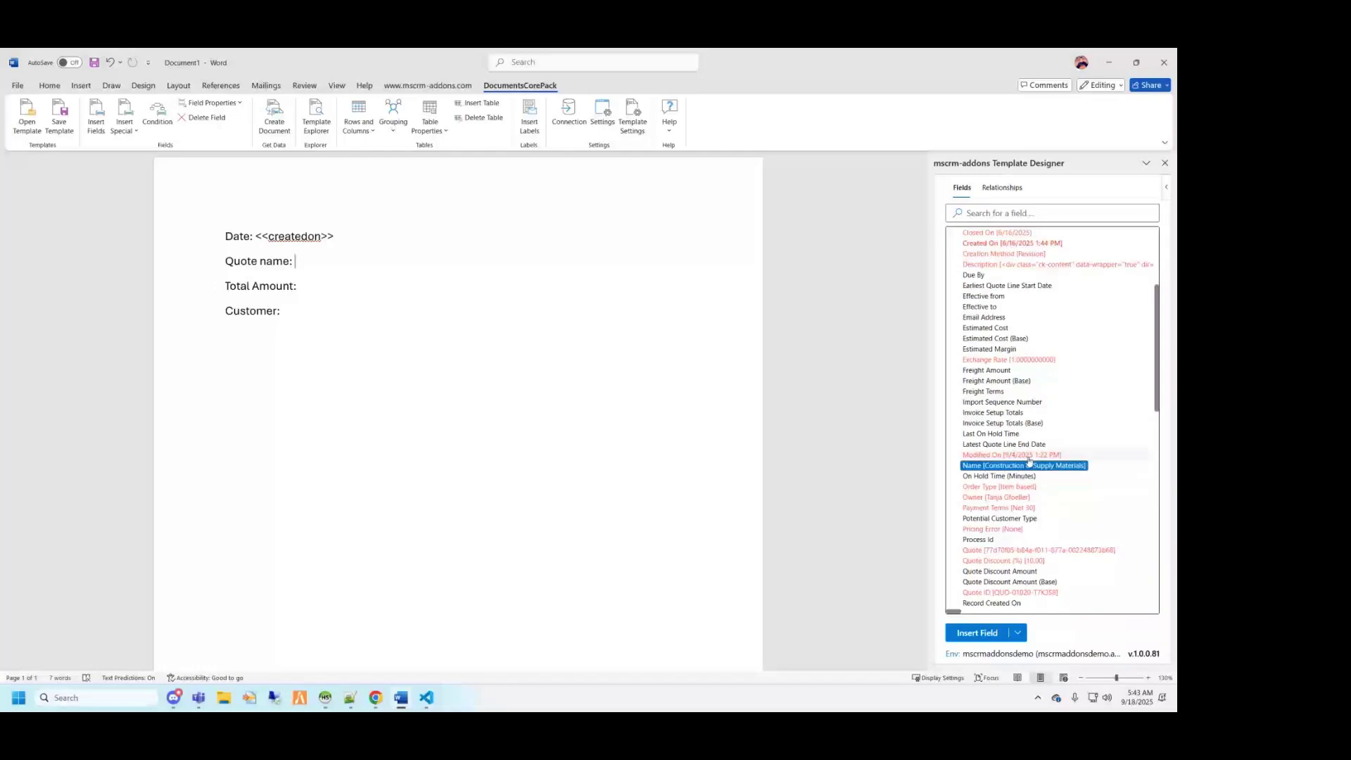
pyautogui.doubleClick(1030, 463)
# - Insert the quote's Total amount merge field after the "Total Amount:" label
pyautogui.click(313, 287)
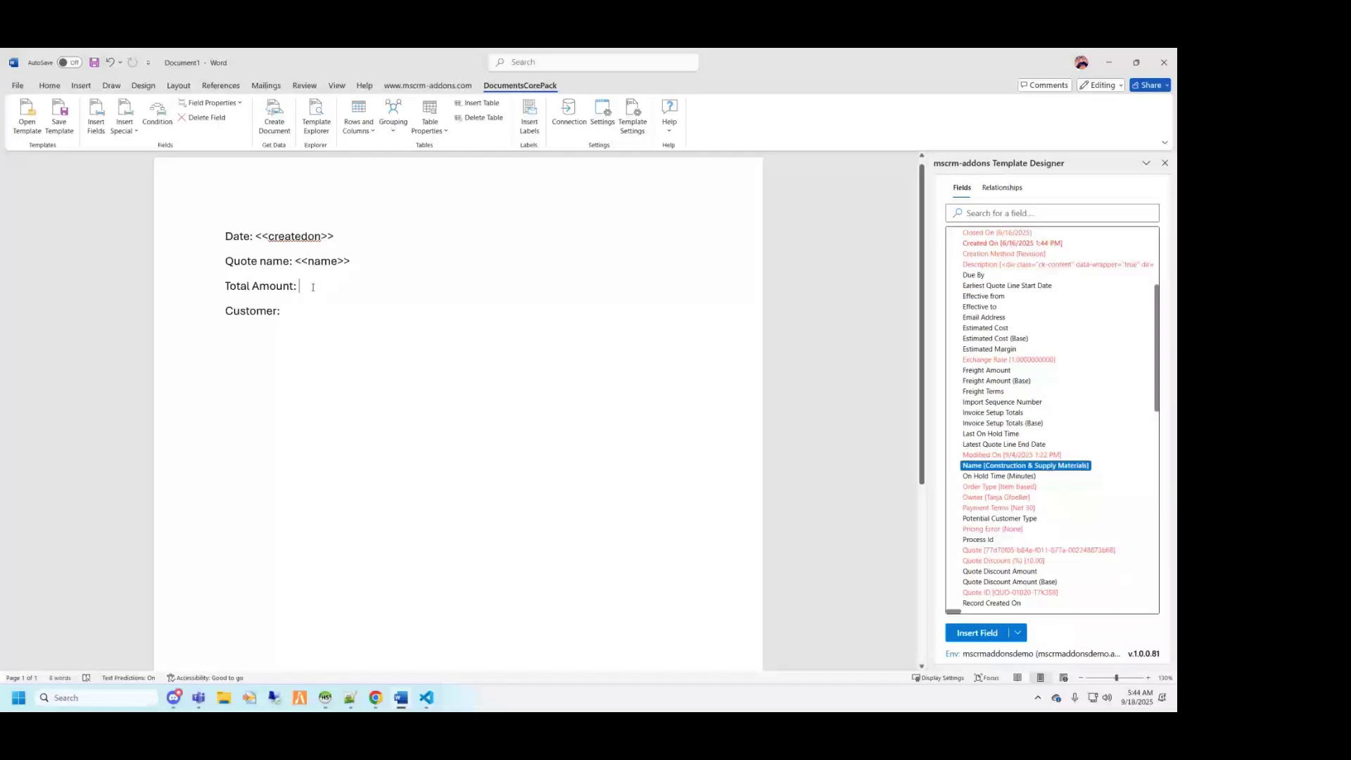
pyautogui.scroll(-10, 1029, 395)
pyautogui.scroll(-2, 1029, 394)
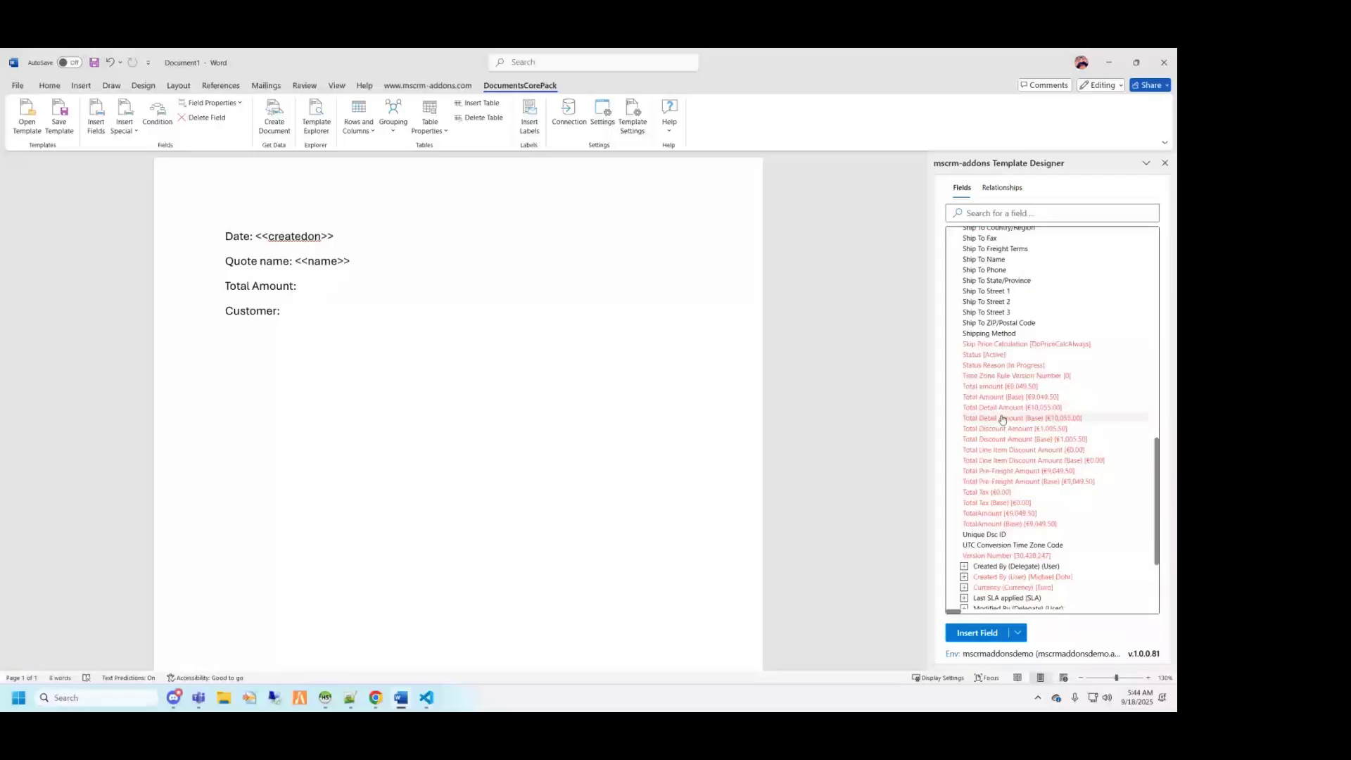
pyautogui.click(1003, 387)
pyautogui.click(977, 633)
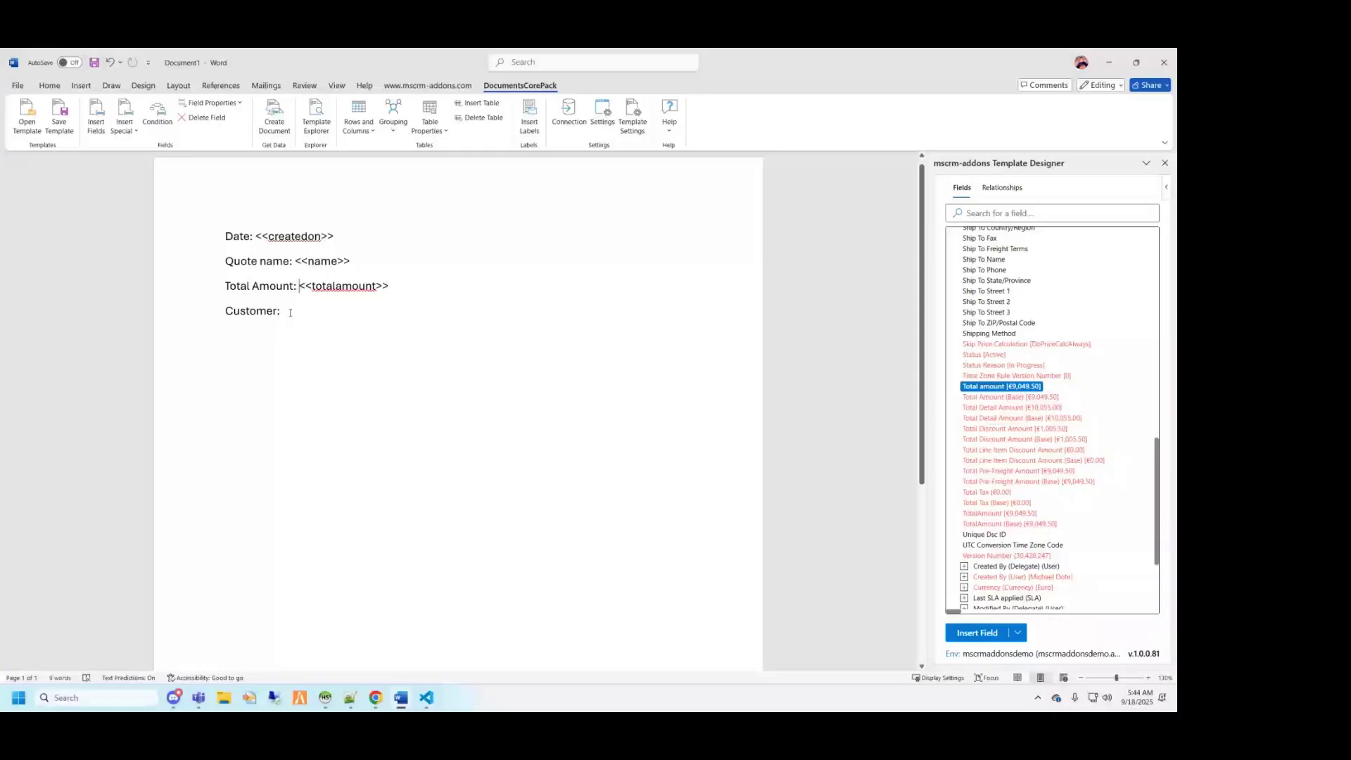
# - Insert the Account Name merge field from the related Potential Customer (Account) after the "Customer:" label
pyautogui.scroll(-4, 1048, 381)
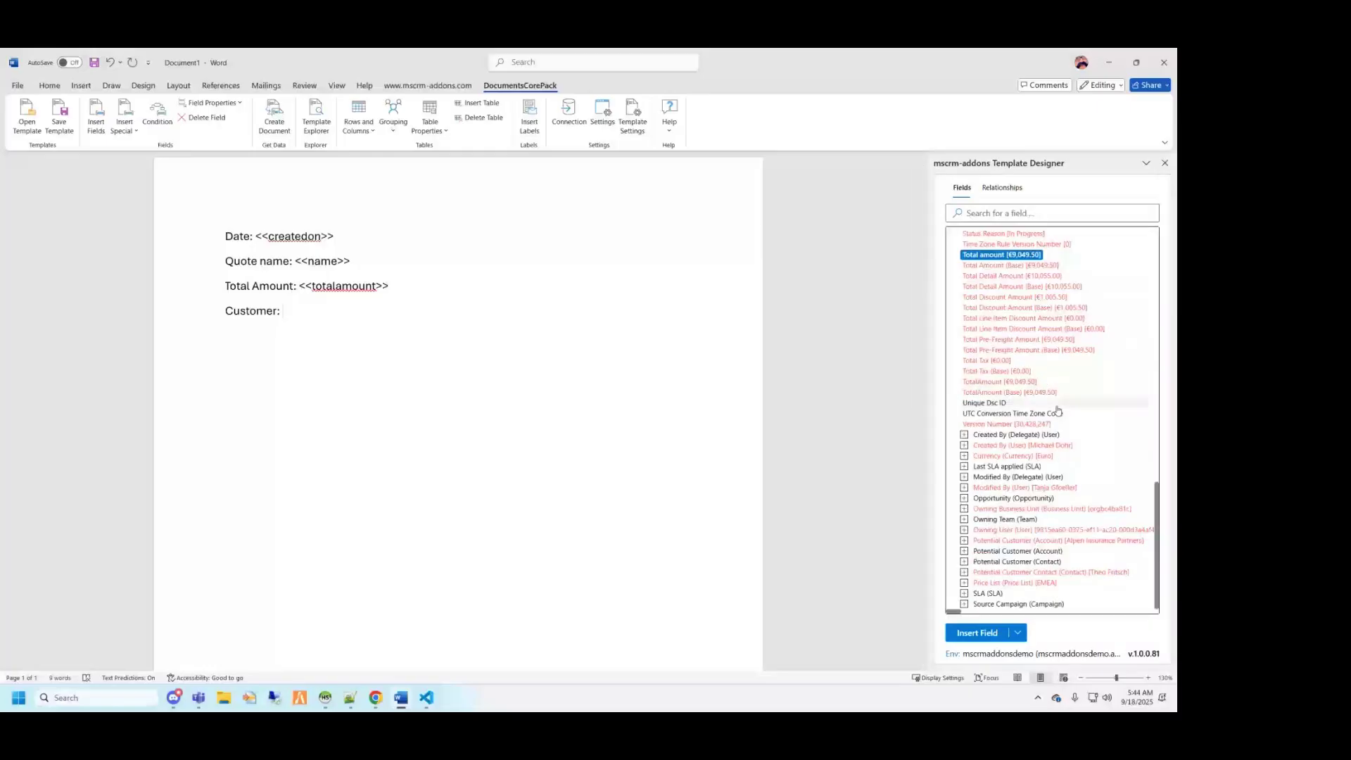
pyautogui.click(964, 542)
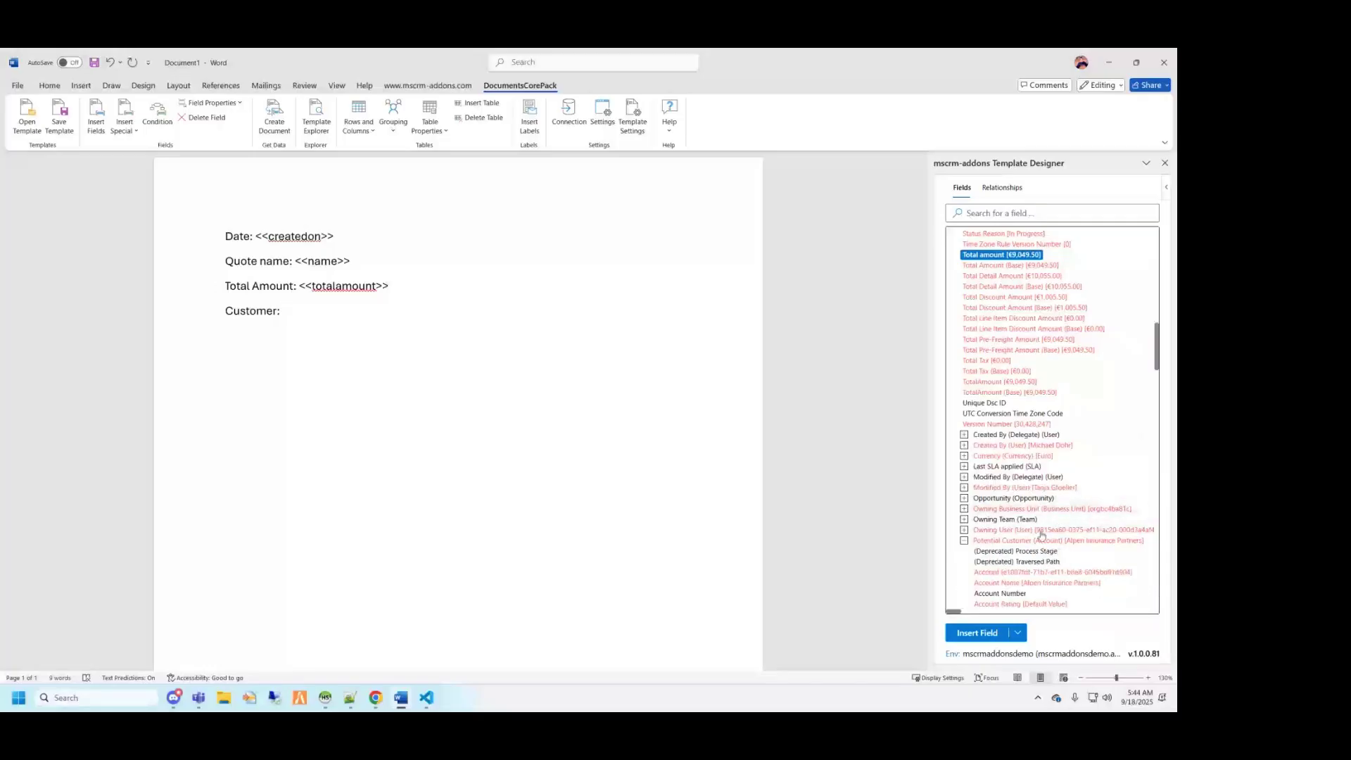
pyautogui.scroll(-3, 1056, 528)
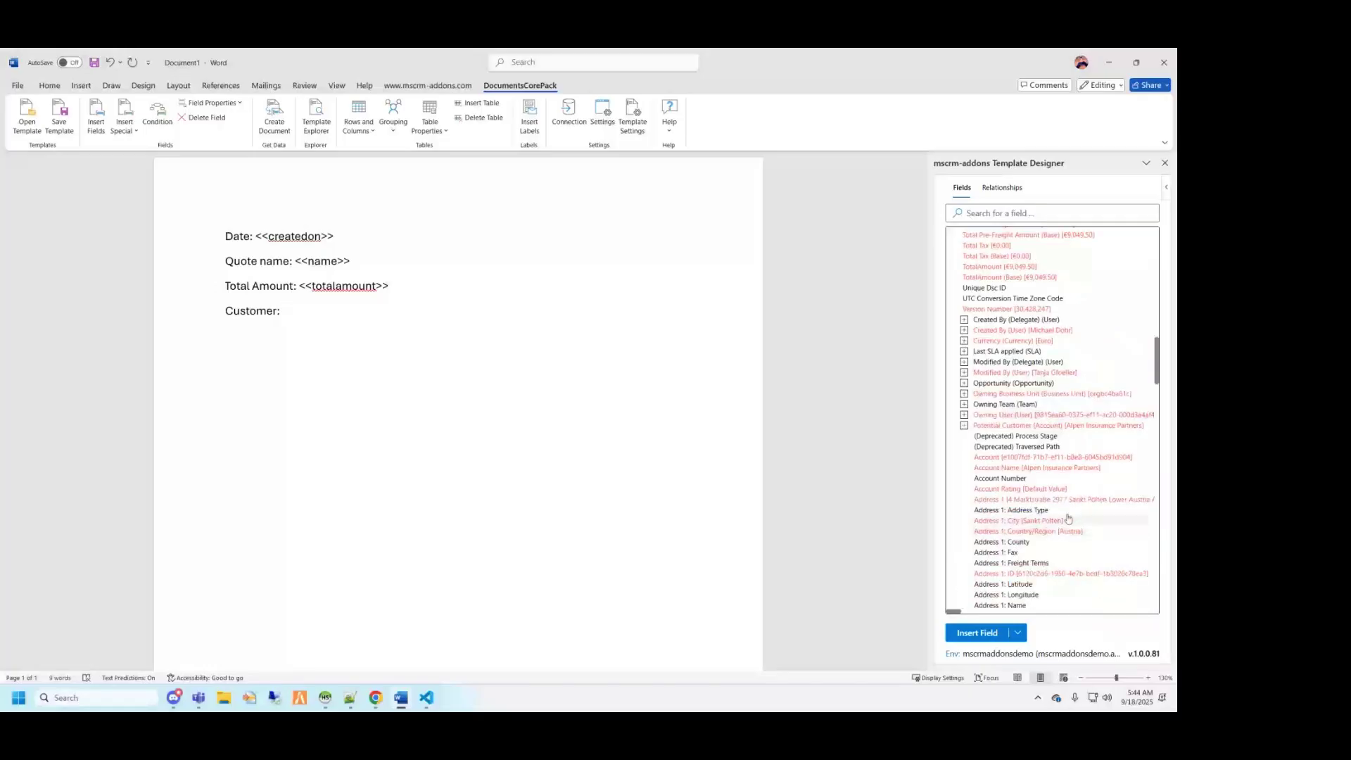
pyautogui.click(1025, 468)
pyautogui.click(991, 634)
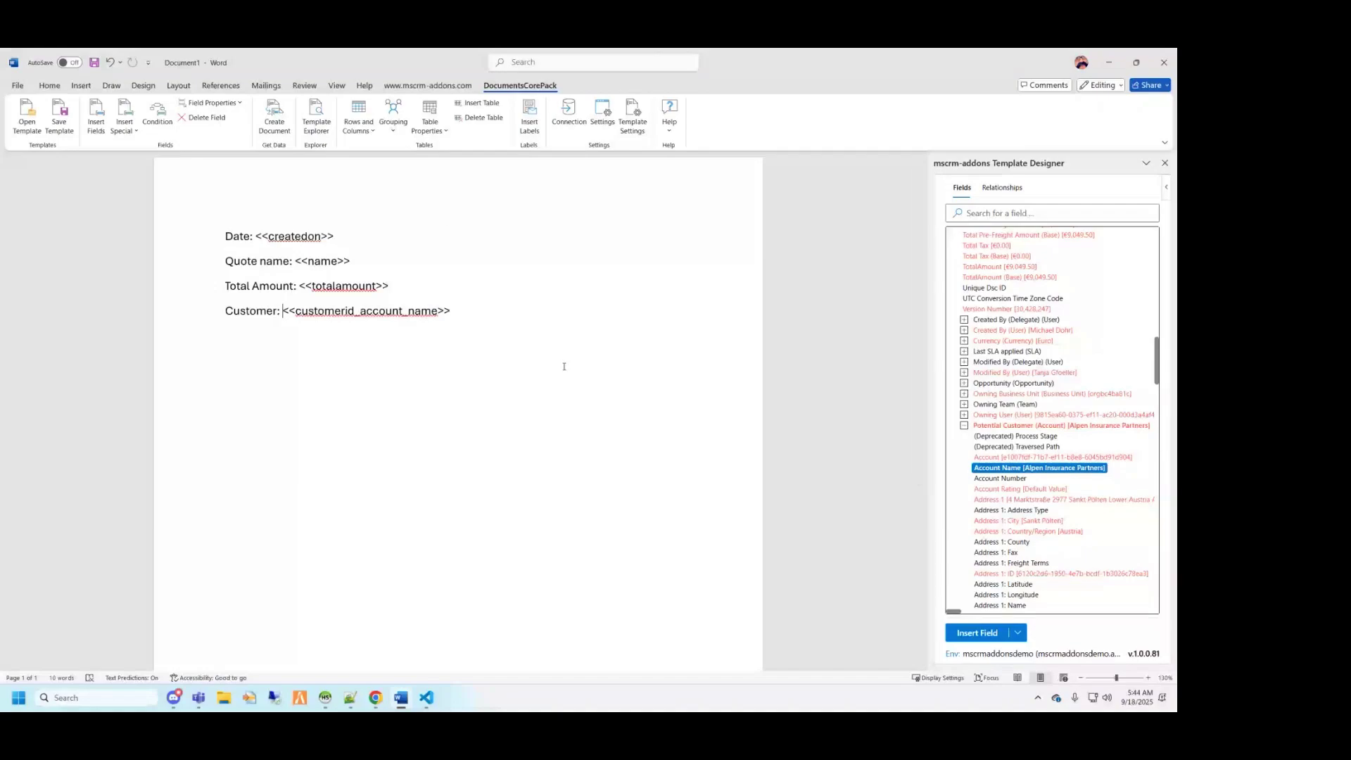
# - Add blank lines below the Customer line and begin adding a new relationship to the template
pyautogui.click(466, 310)
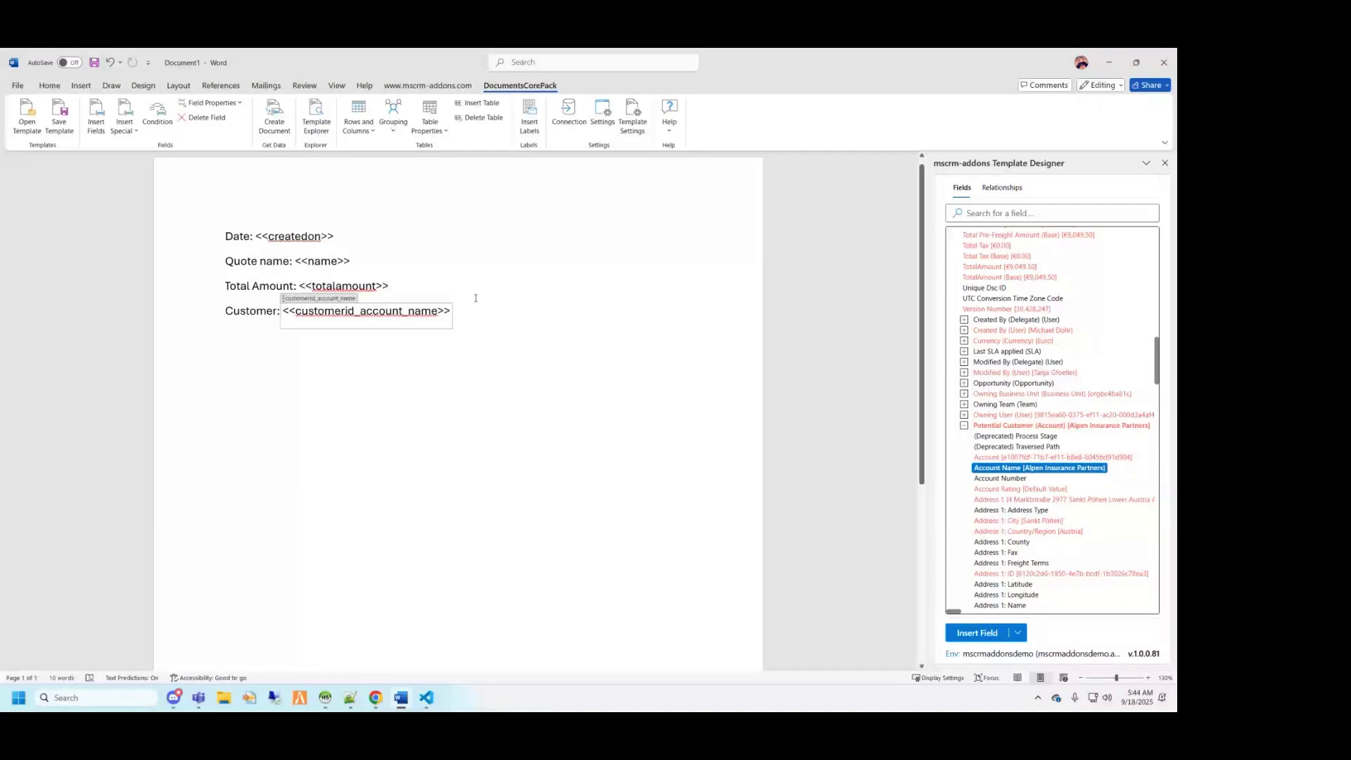
pyautogui.press('Return')
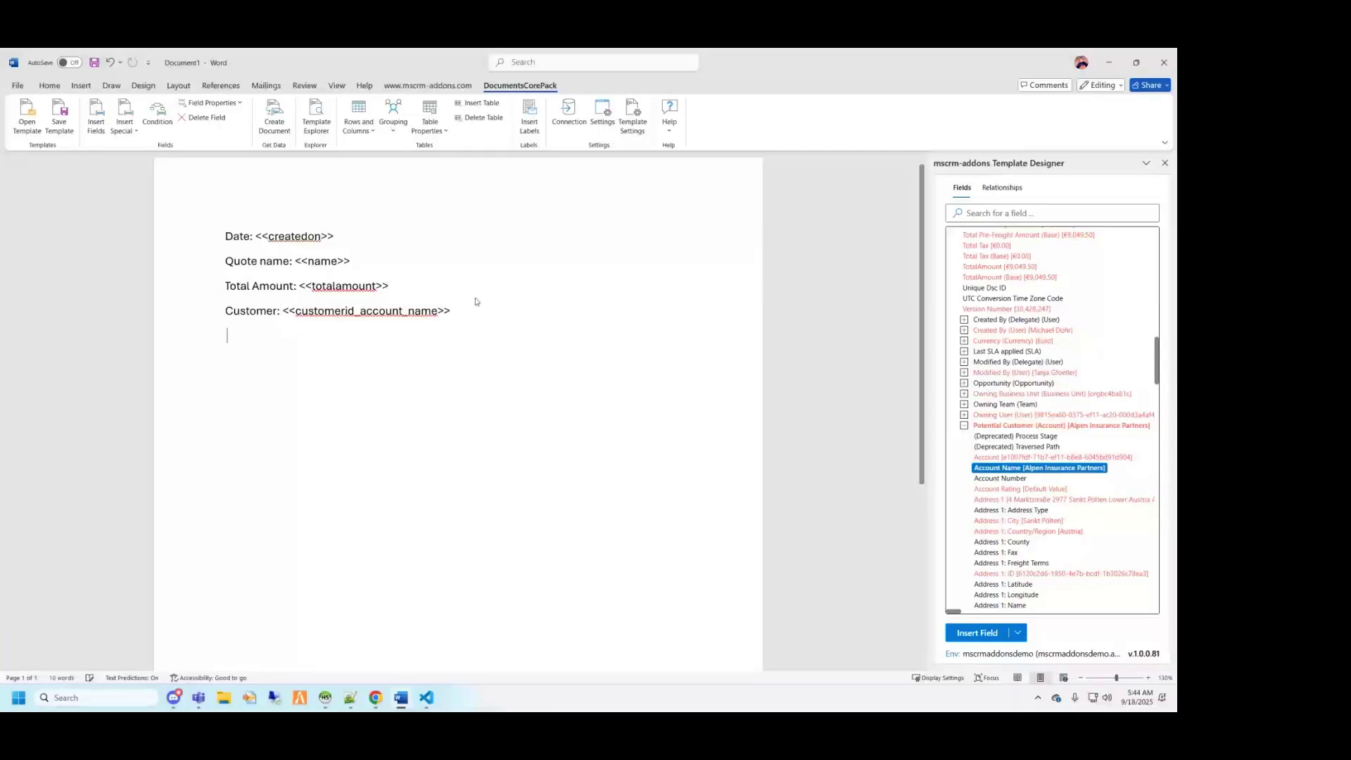
pyautogui.click(1003, 188)
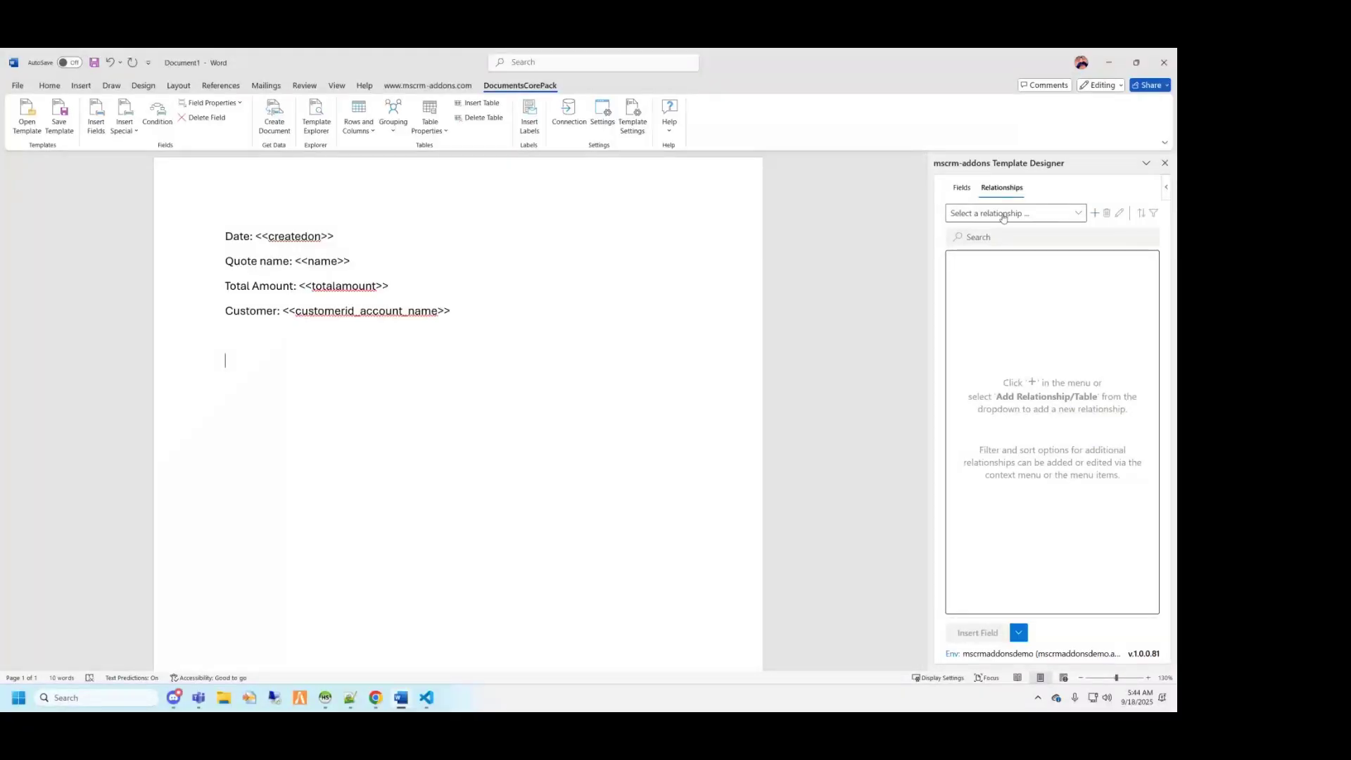
pyautogui.click(1095, 213)
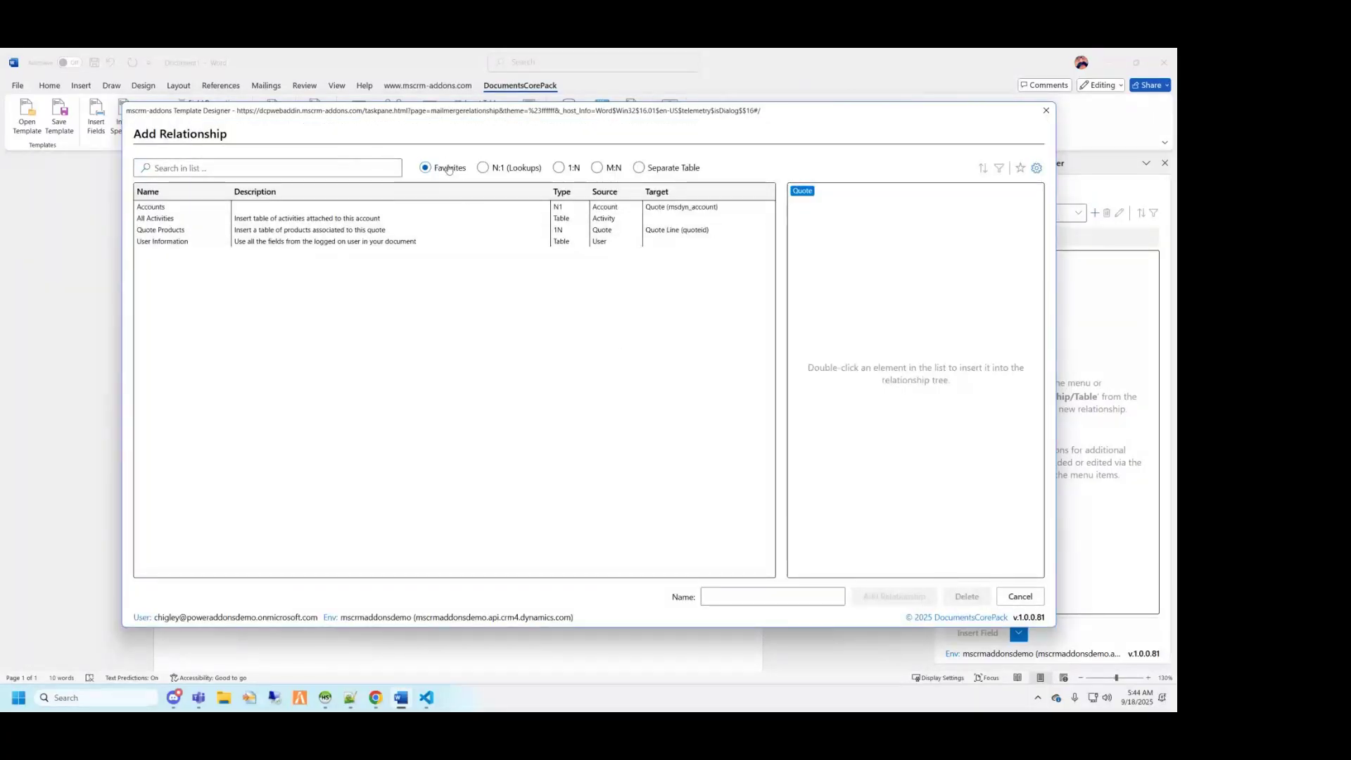
# - Look through the quote's N:1 lookup and 1:N relationships, and return to the favorites
pyautogui.click(483, 171)
pyautogui.click(559, 168)
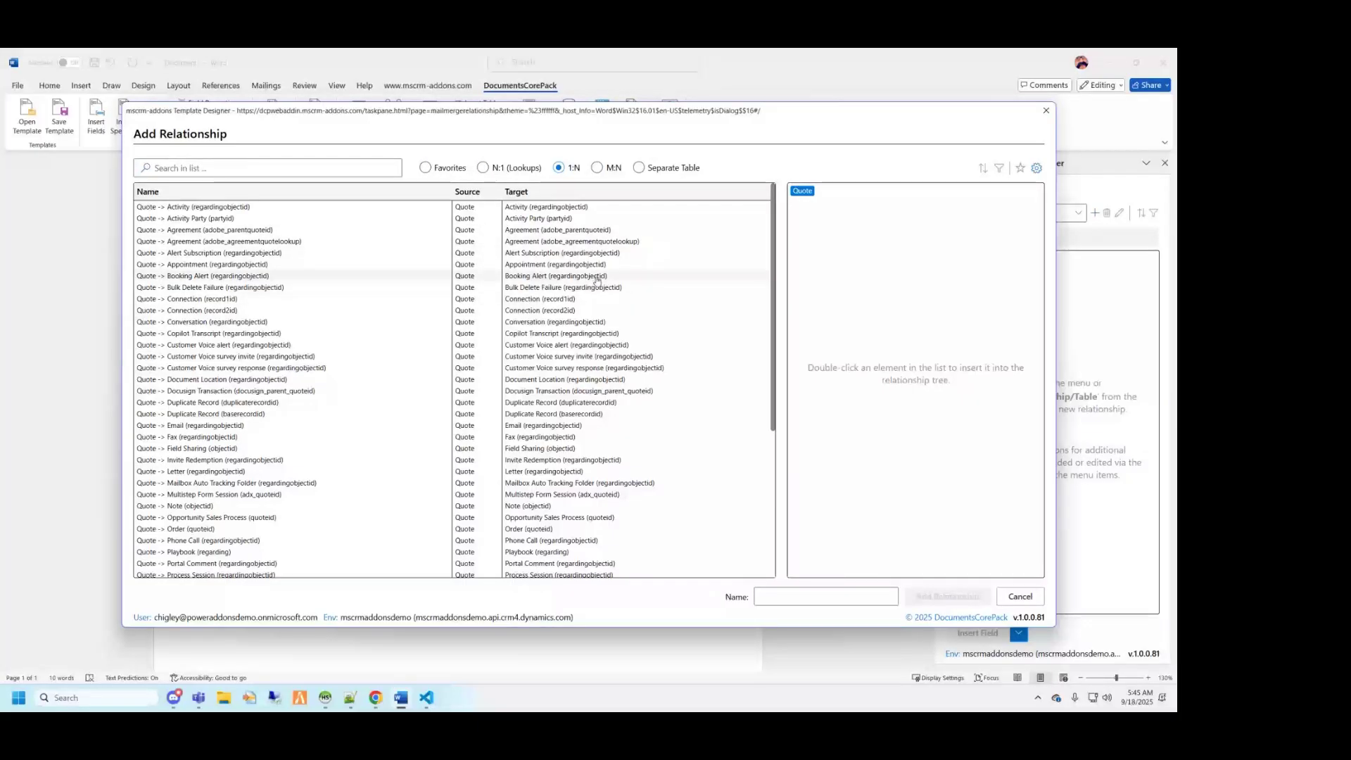
pyautogui.click(425, 167)
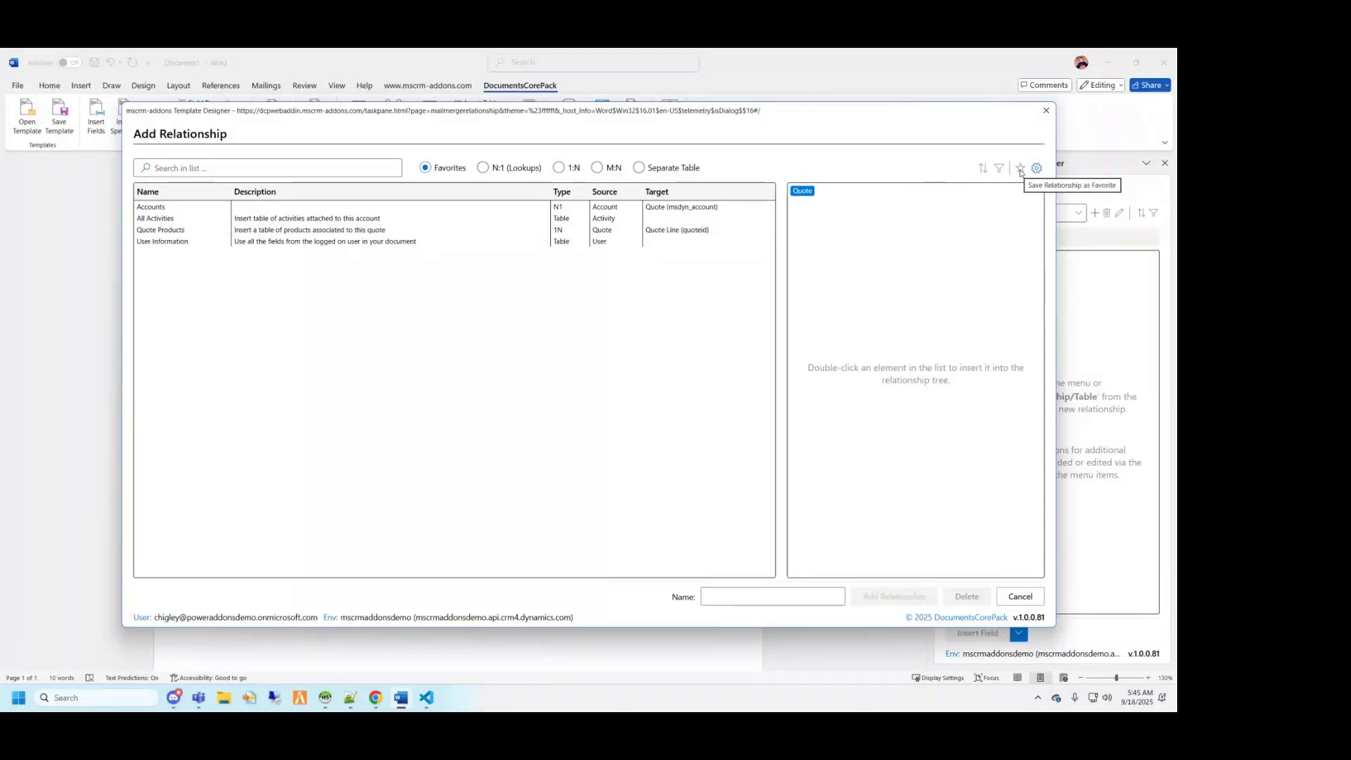
# - Load the Quote Products favorite into the relationship tree and inspect its Quote Line and Product levels
pyautogui.click(163, 233)
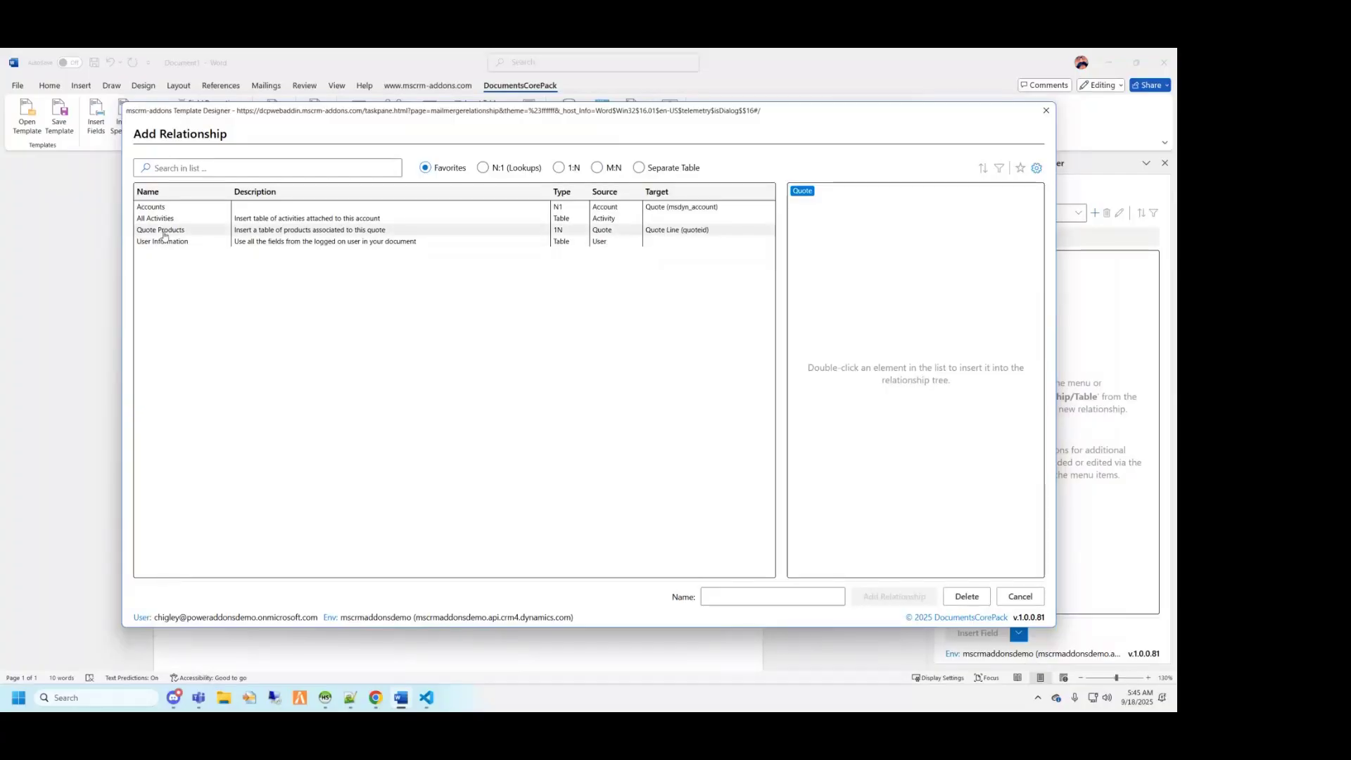
pyautogui.doubleClick(167, 236)
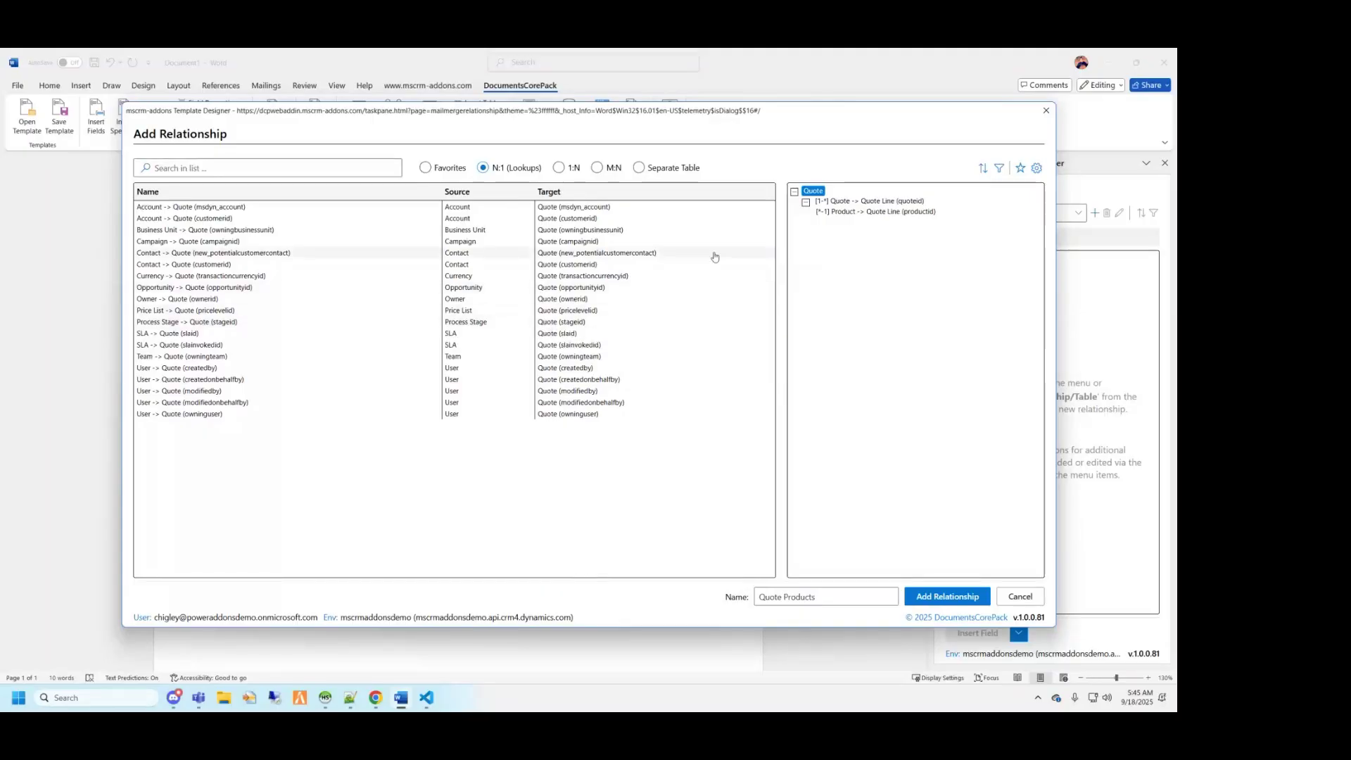
pyautogui.click(829, 202)
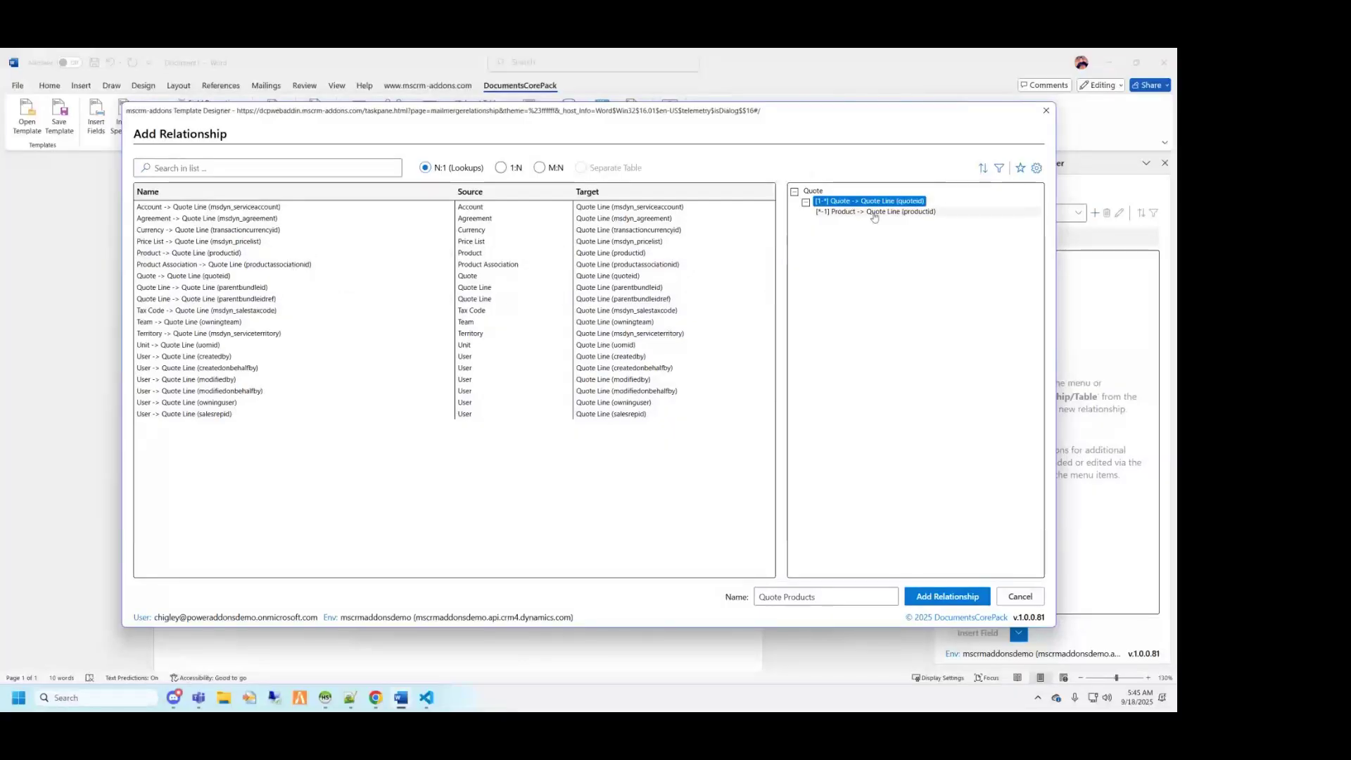
pyautogui.click(848, 213)
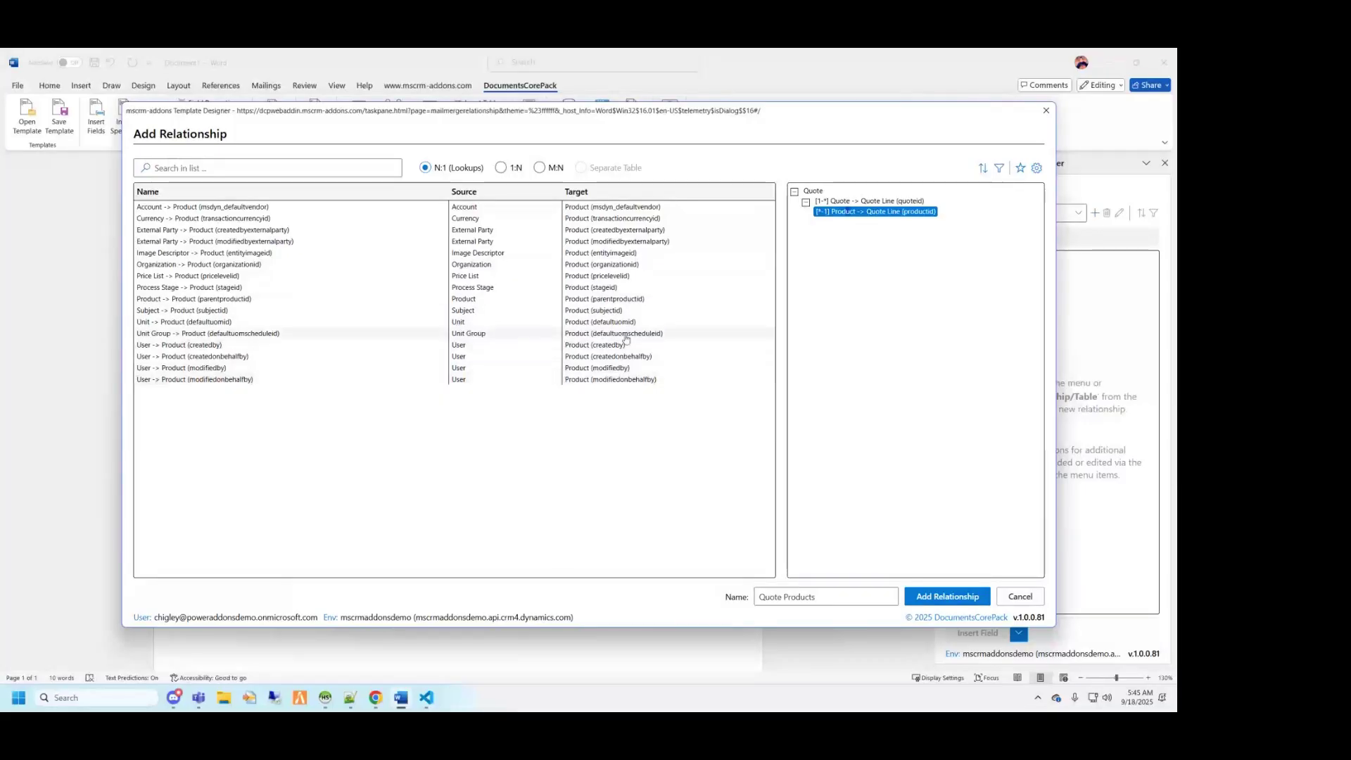
pyautogui.click(849, 203)
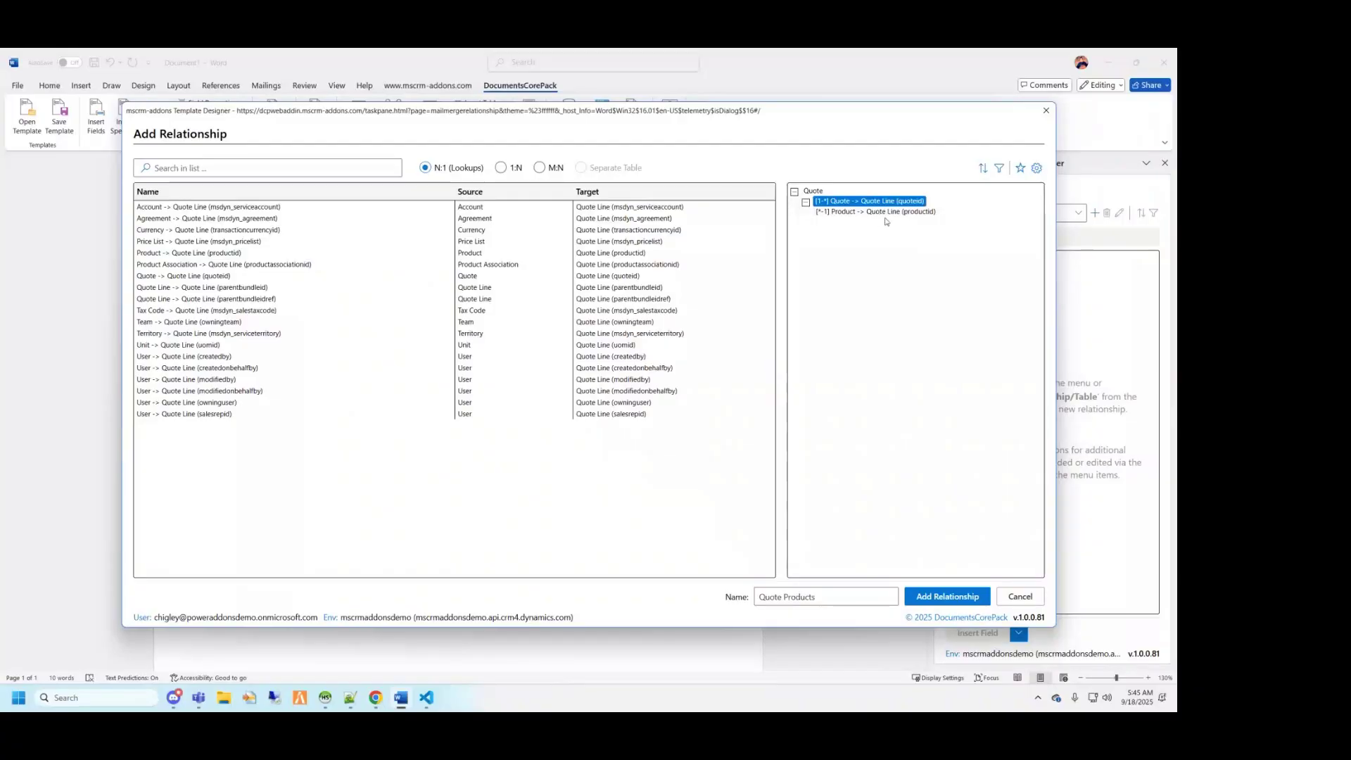
# - Add a related-entity filter to the Quote Products relationship requiring that Product (productid) contains data
pyautogui.click(1000, 171)
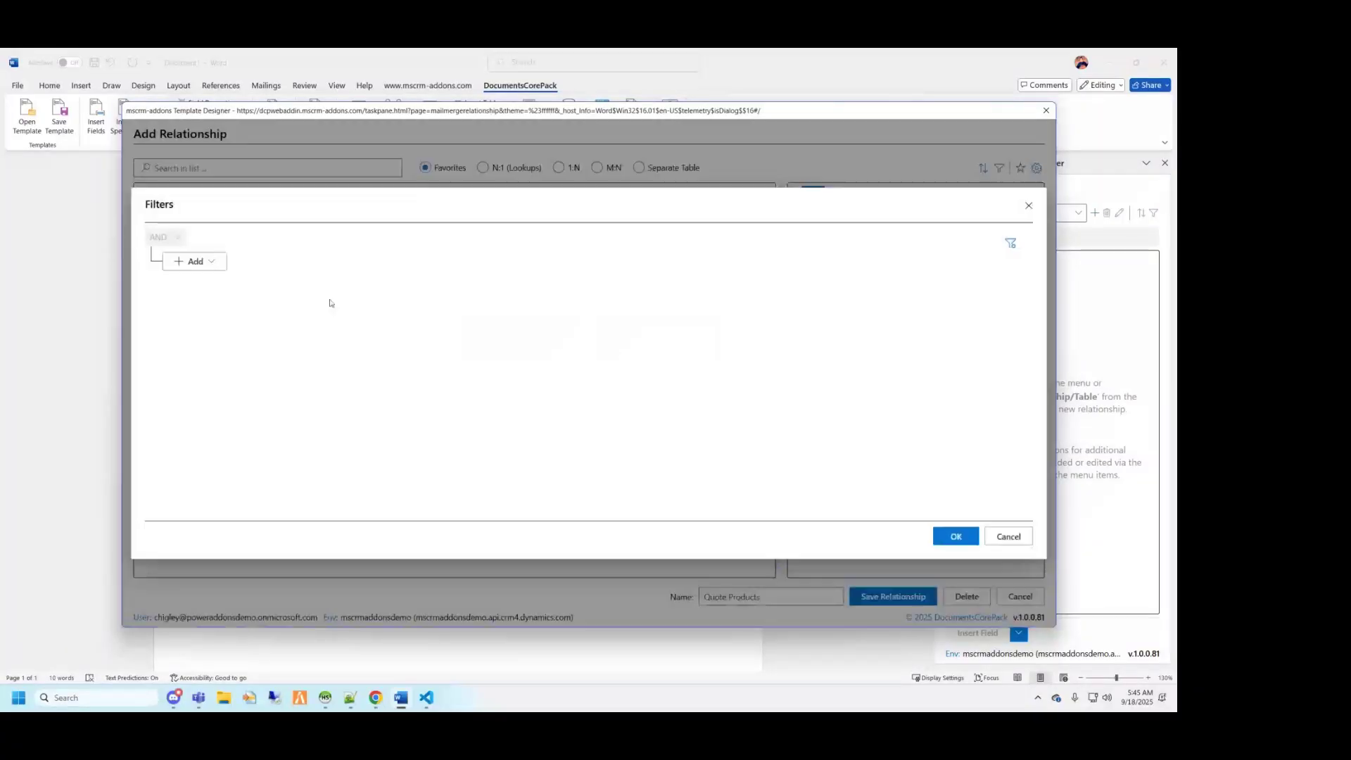
pyautogui.click(211, 261)
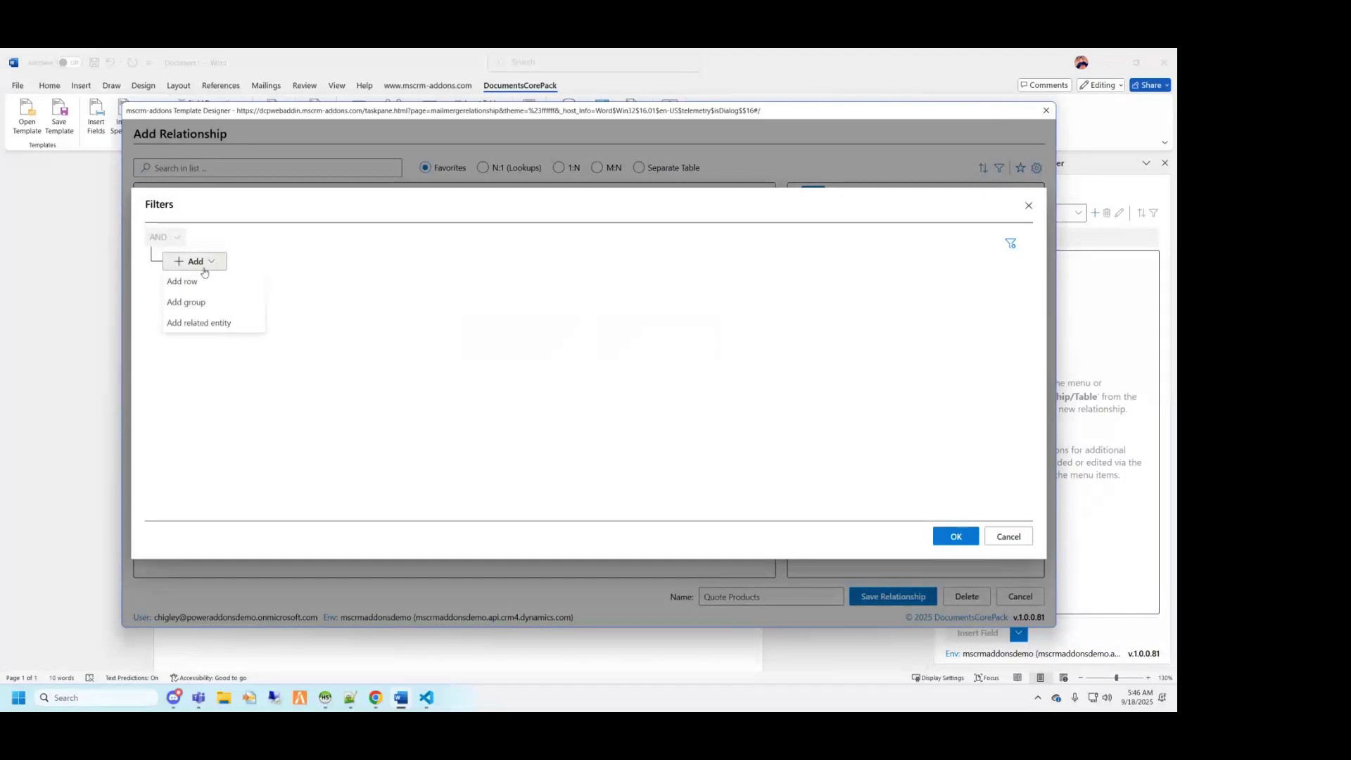
pyautogui.click(201, 322)
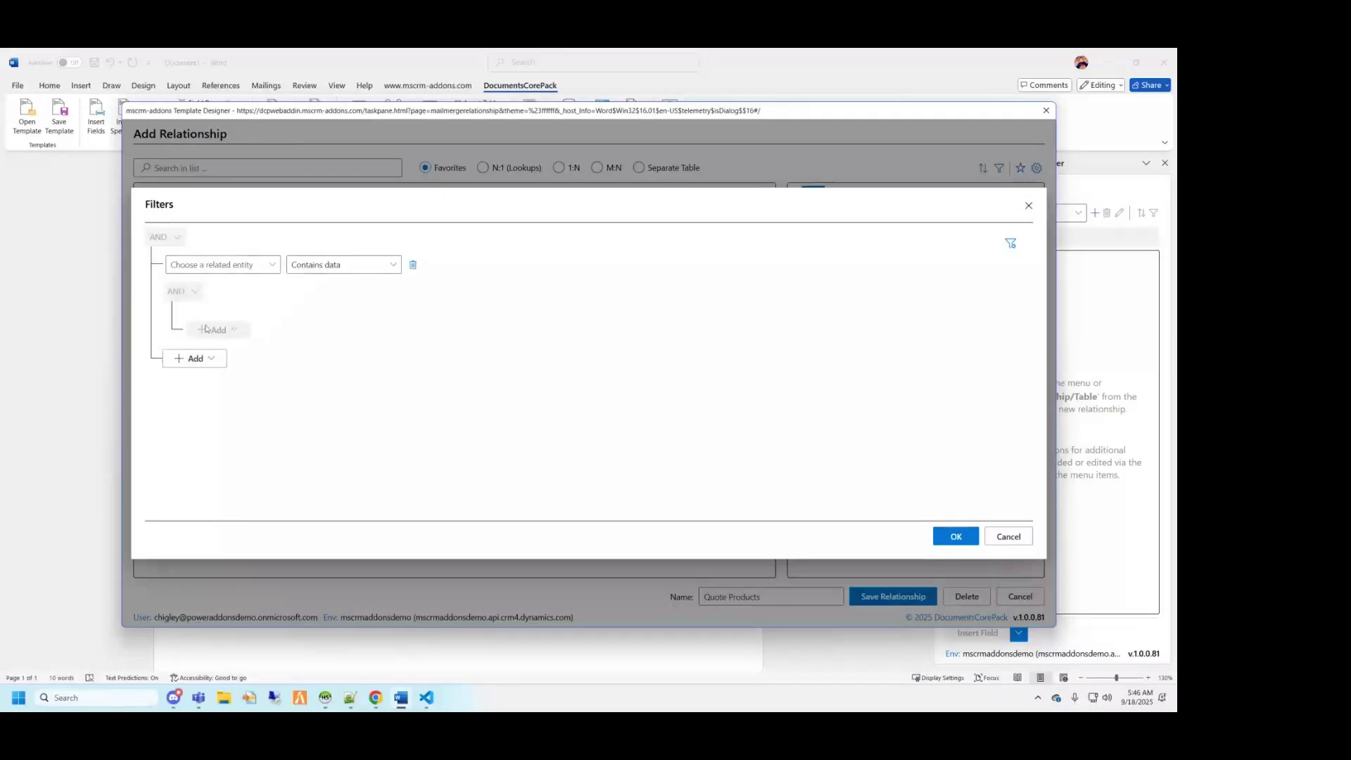
pyautogui.click(264, 270)
pyautogui.click(235, 304)
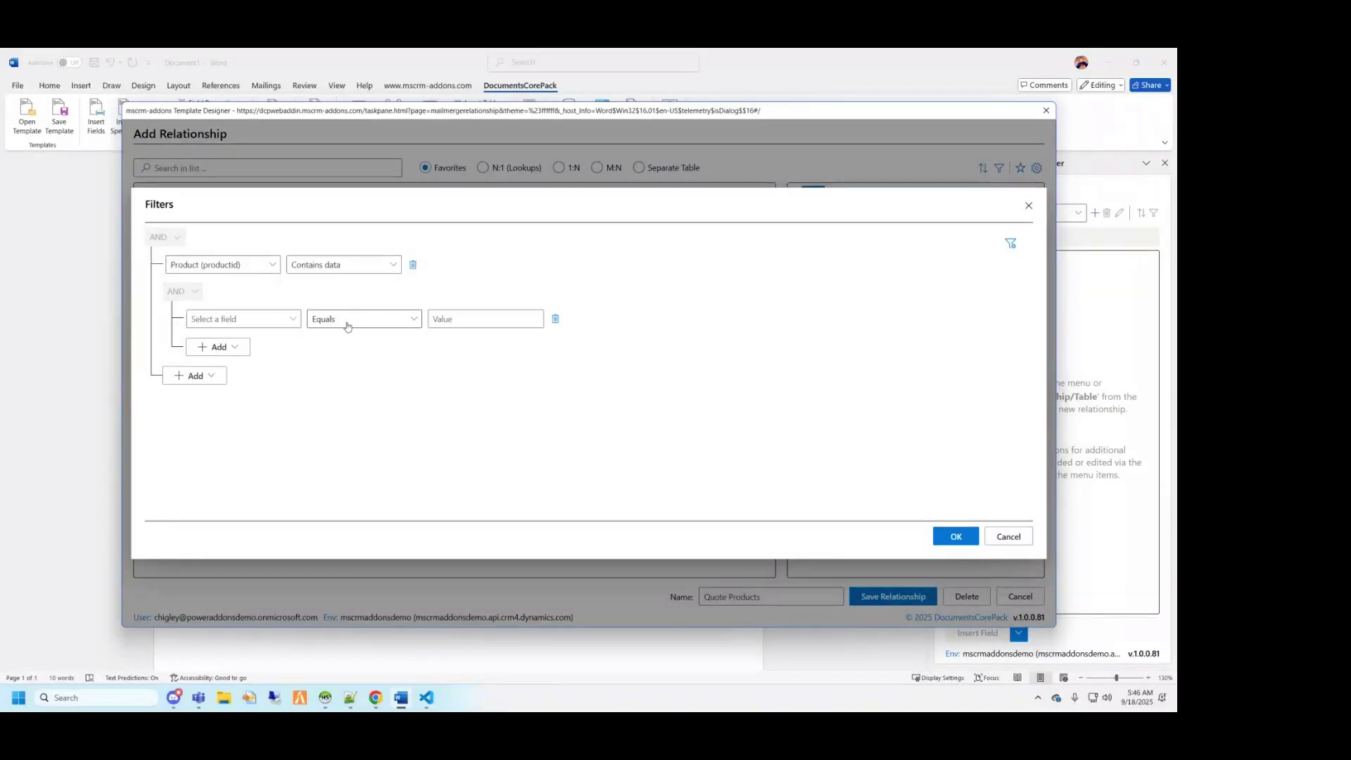
# - Set the nested Product filter condition to Product Type contains data and confirm the filters
pyautogui.click(292, 320)
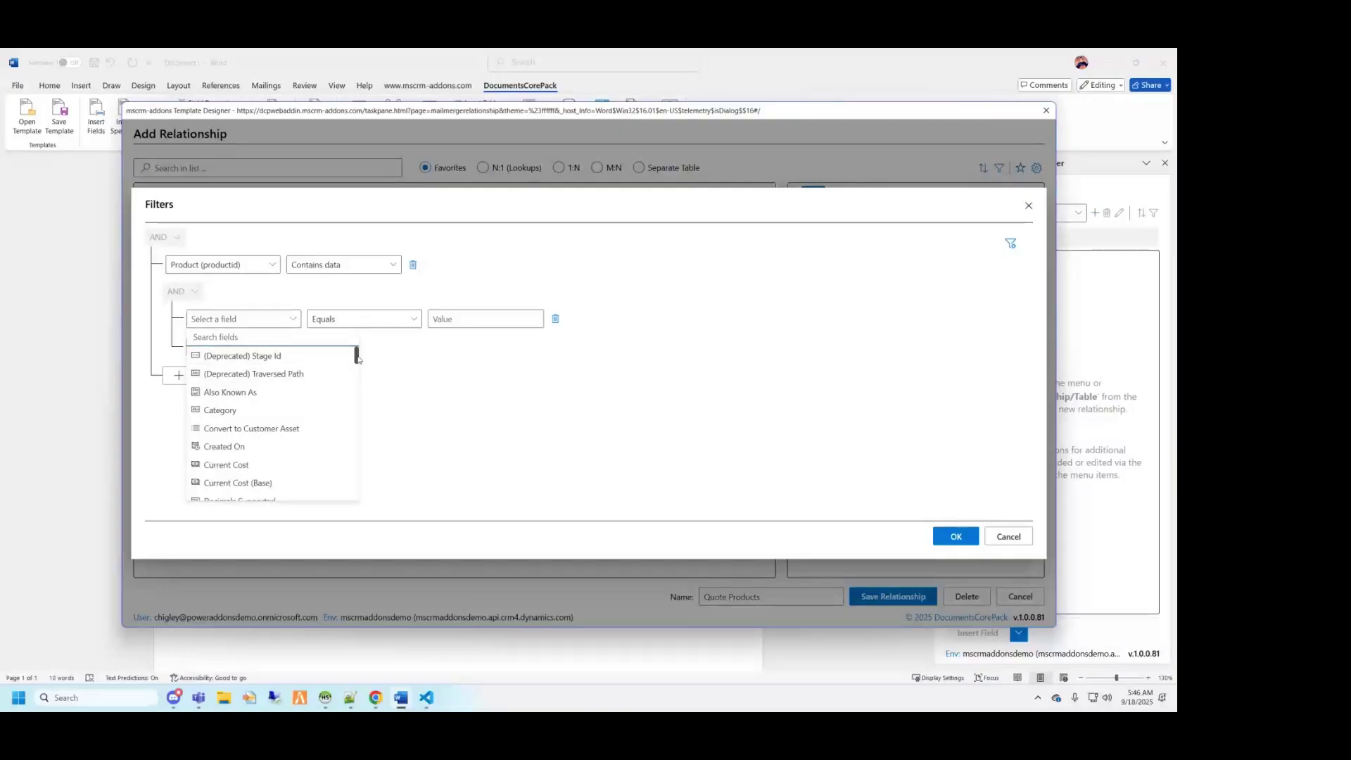
pyautogui.moveTo(356, 357); pyautogui.dragTo(357, 401)
pyautogui.click(258, 413)
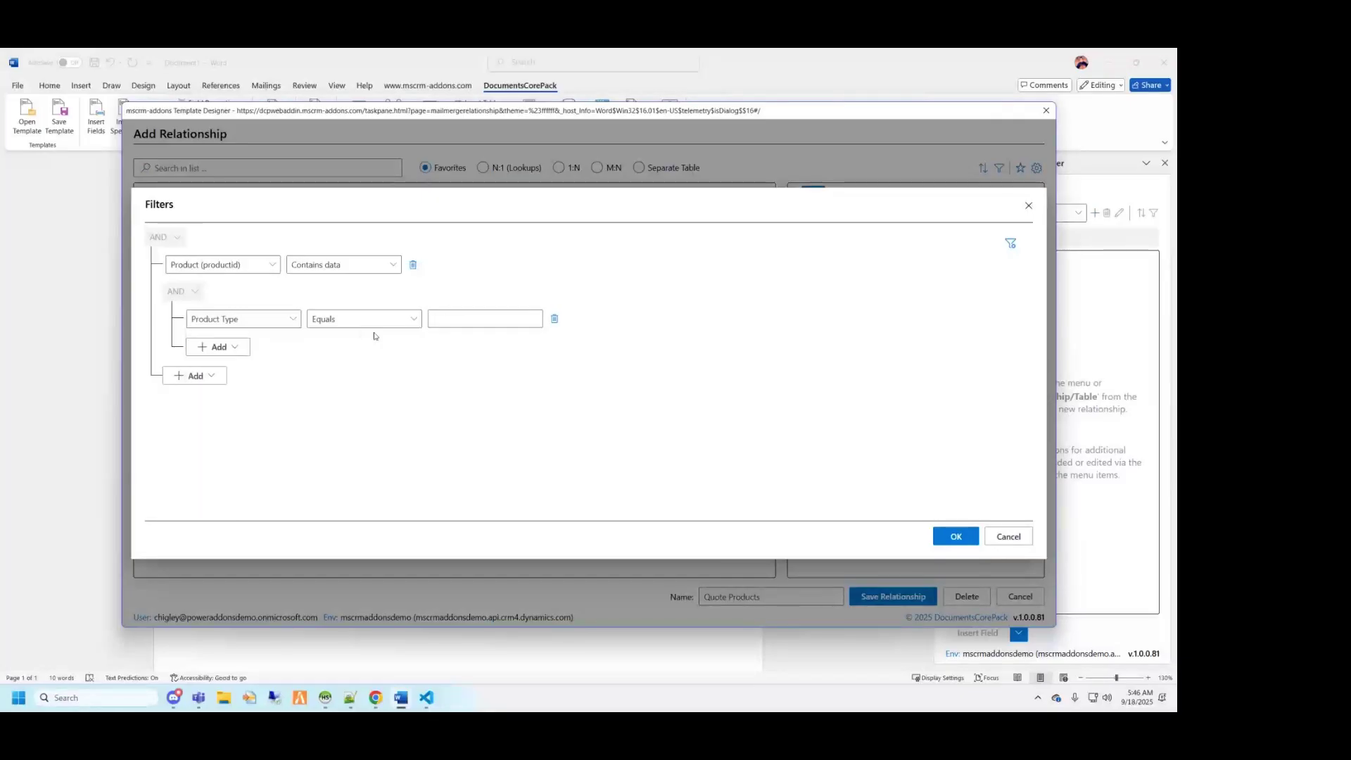
pyautogui.click(416, 322)
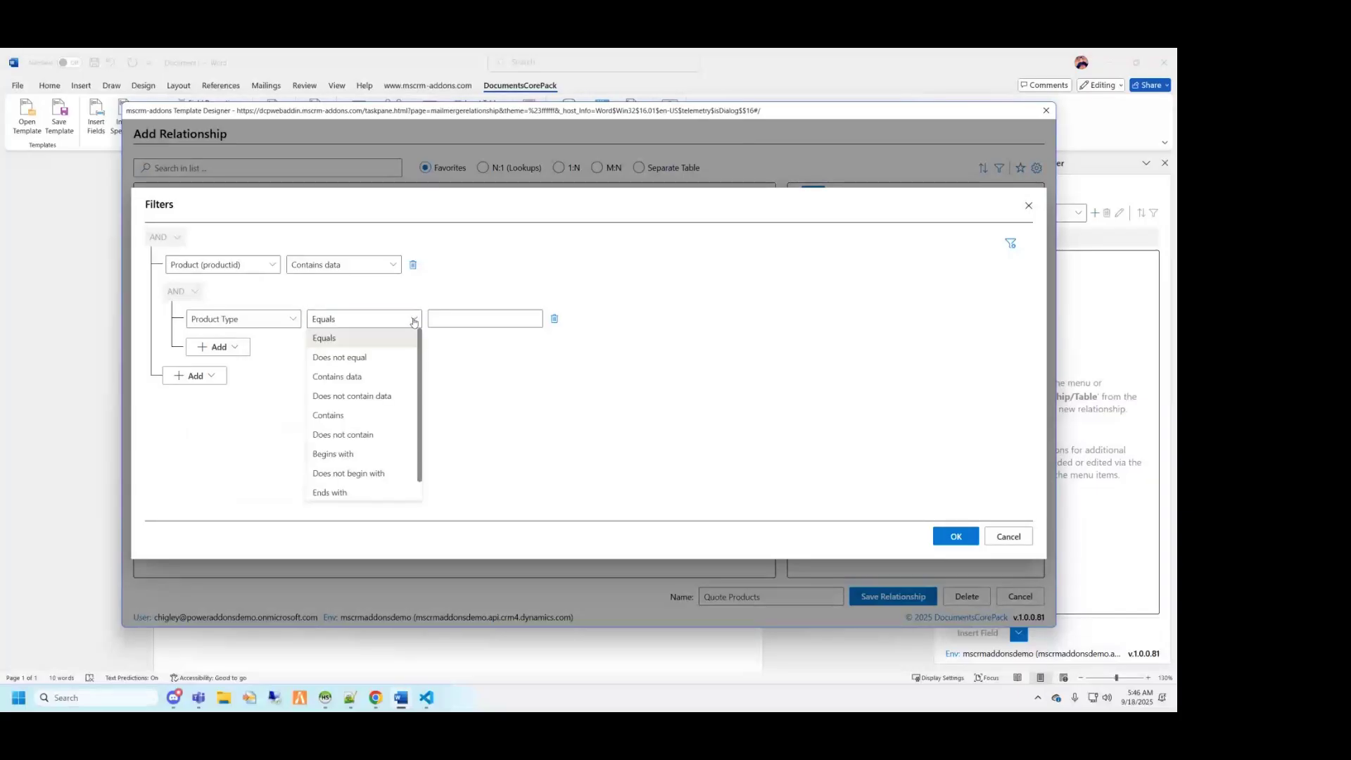
pyautogui.click(354, 378)
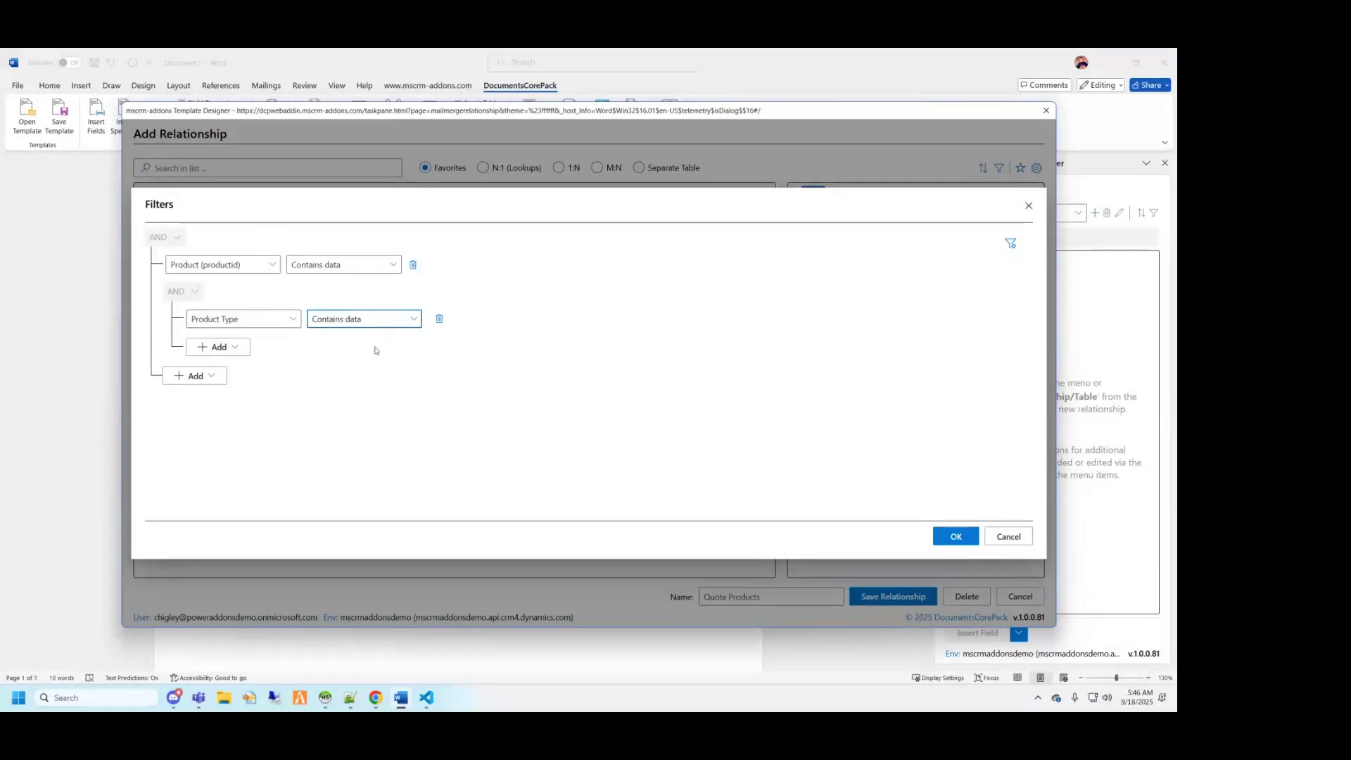
pyautogui.click(954, 536)
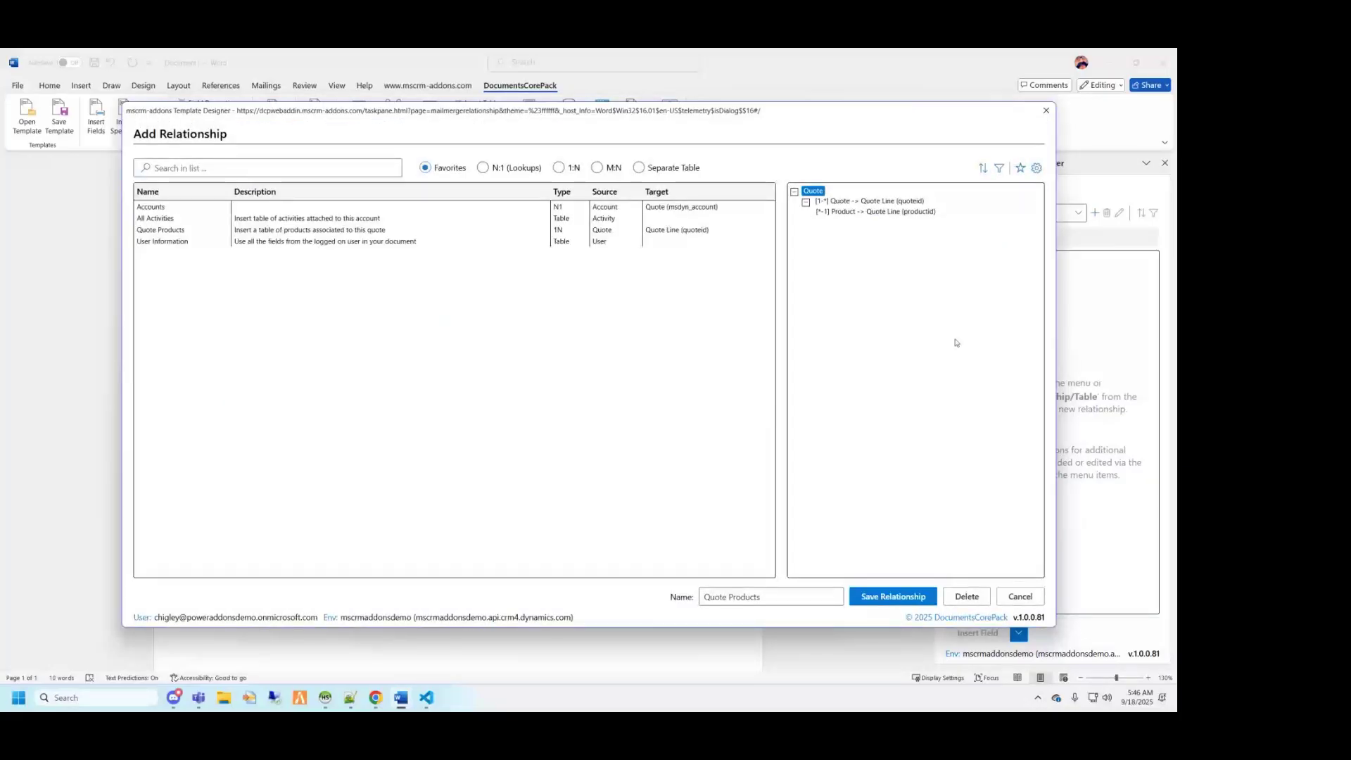
# - Add Amount as an ascending sorting field for the Quote Products relationship
pyautogui.click(983, 169)
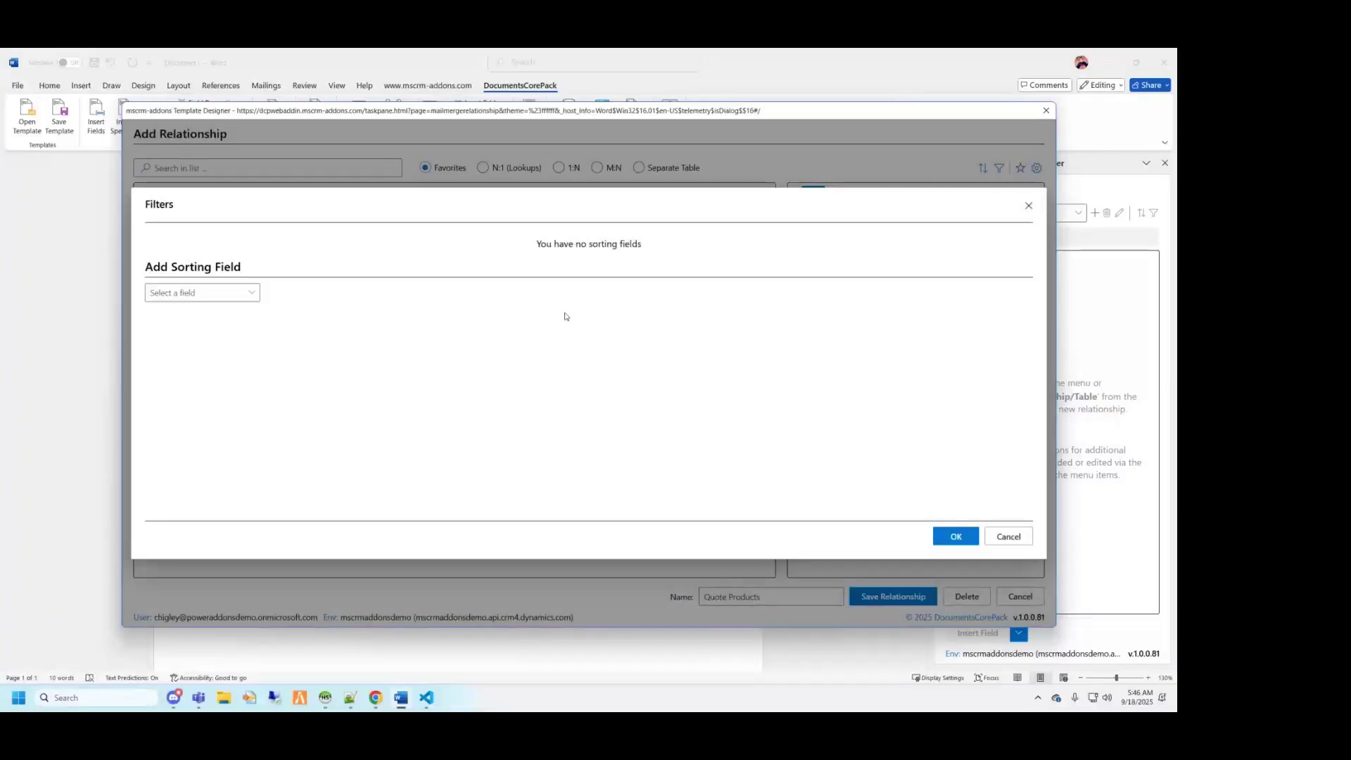
pyautogui.click(251, 293)
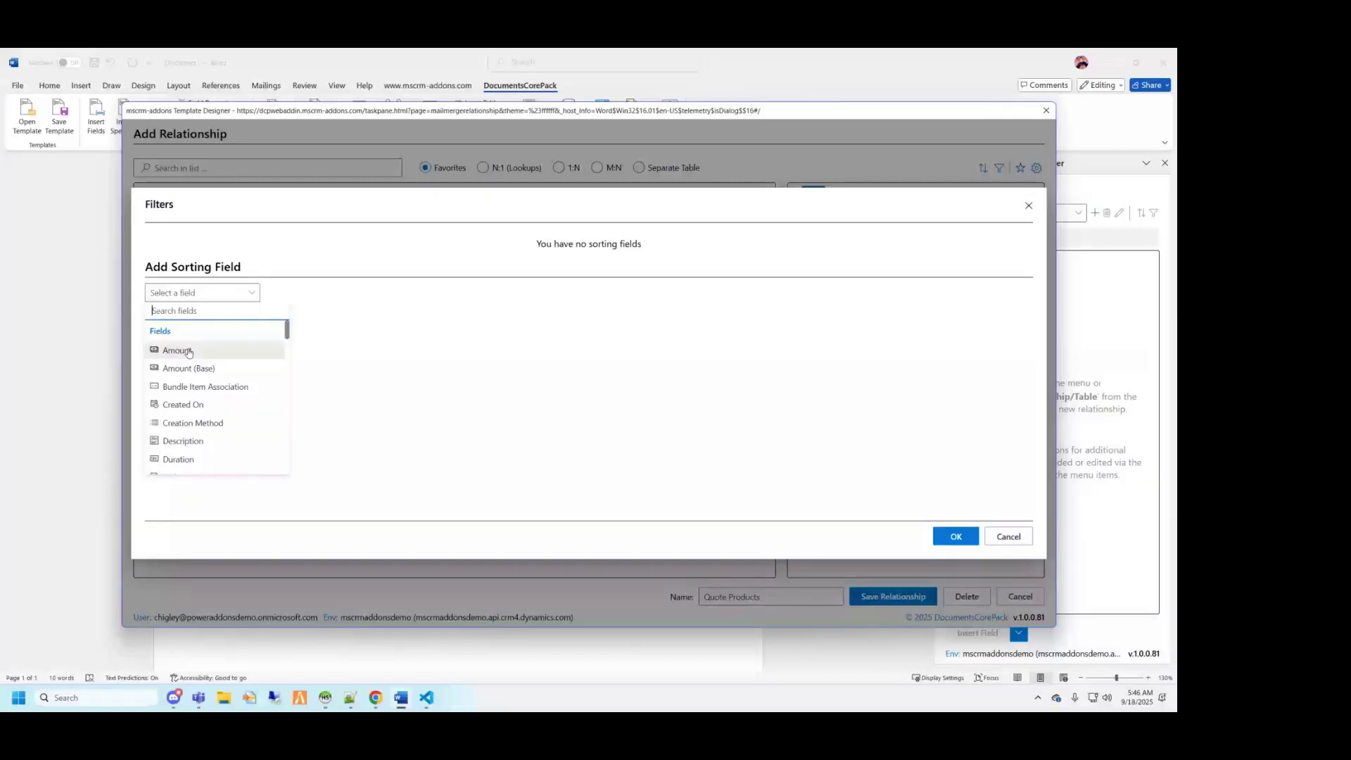
pyautogui.click(189, 352)
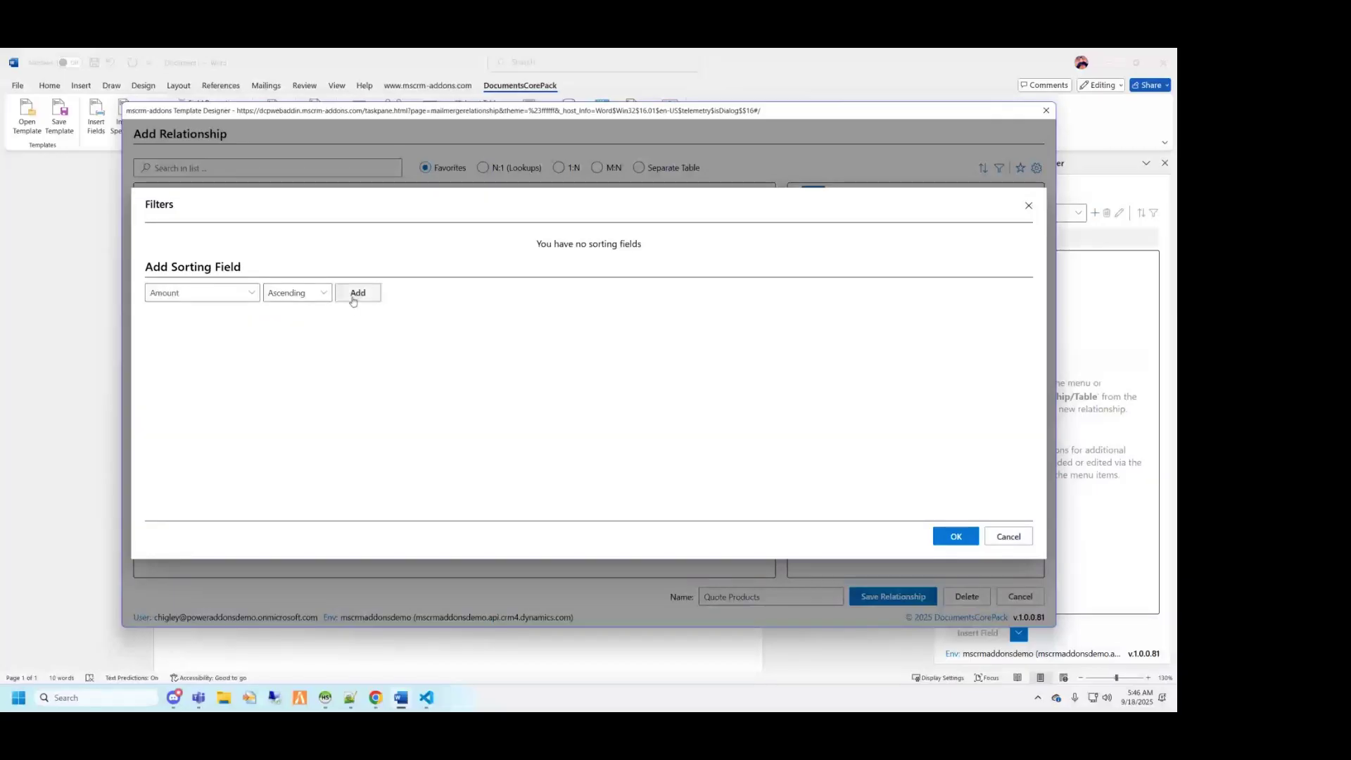
pyautogui.click(353, 300)
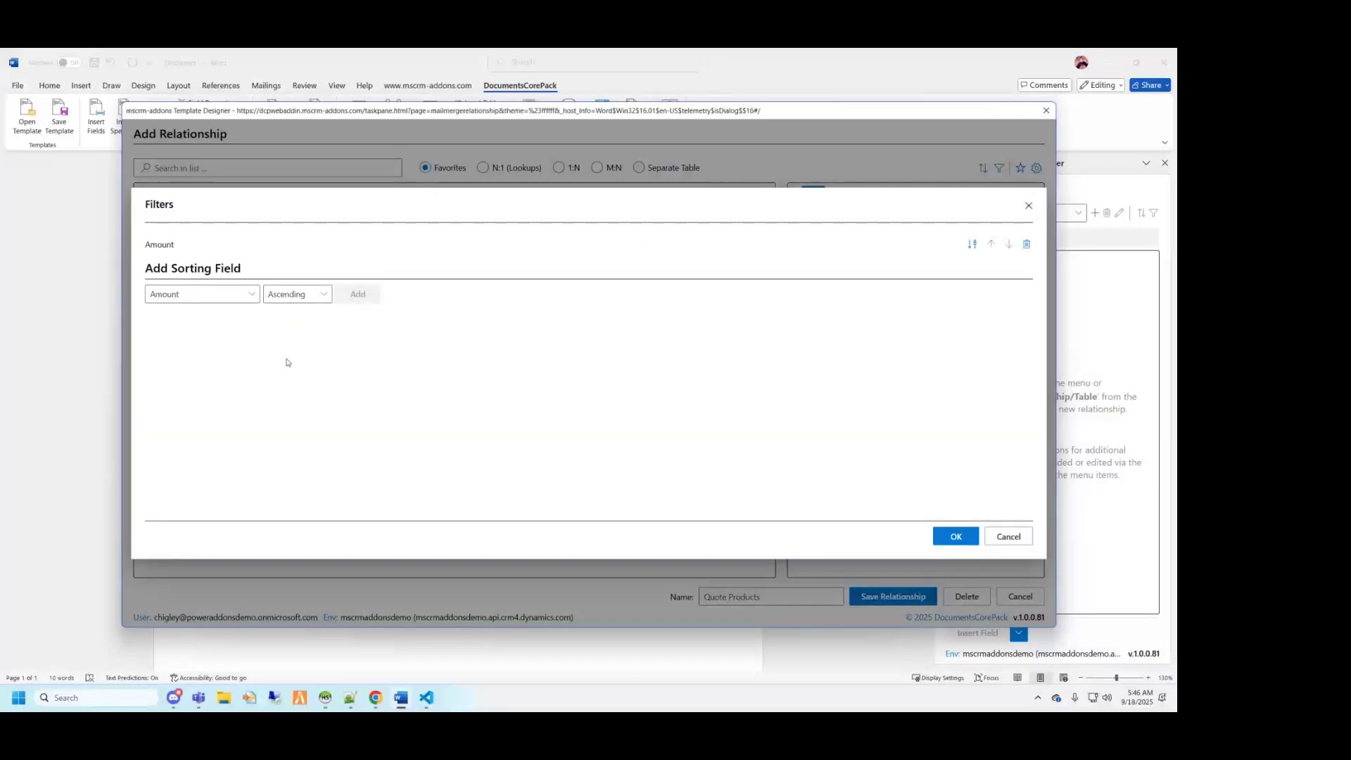
# - Add the related Product (productid) entity's Product Type as a second ascending sorting field
pyautogui.click(252, 295)
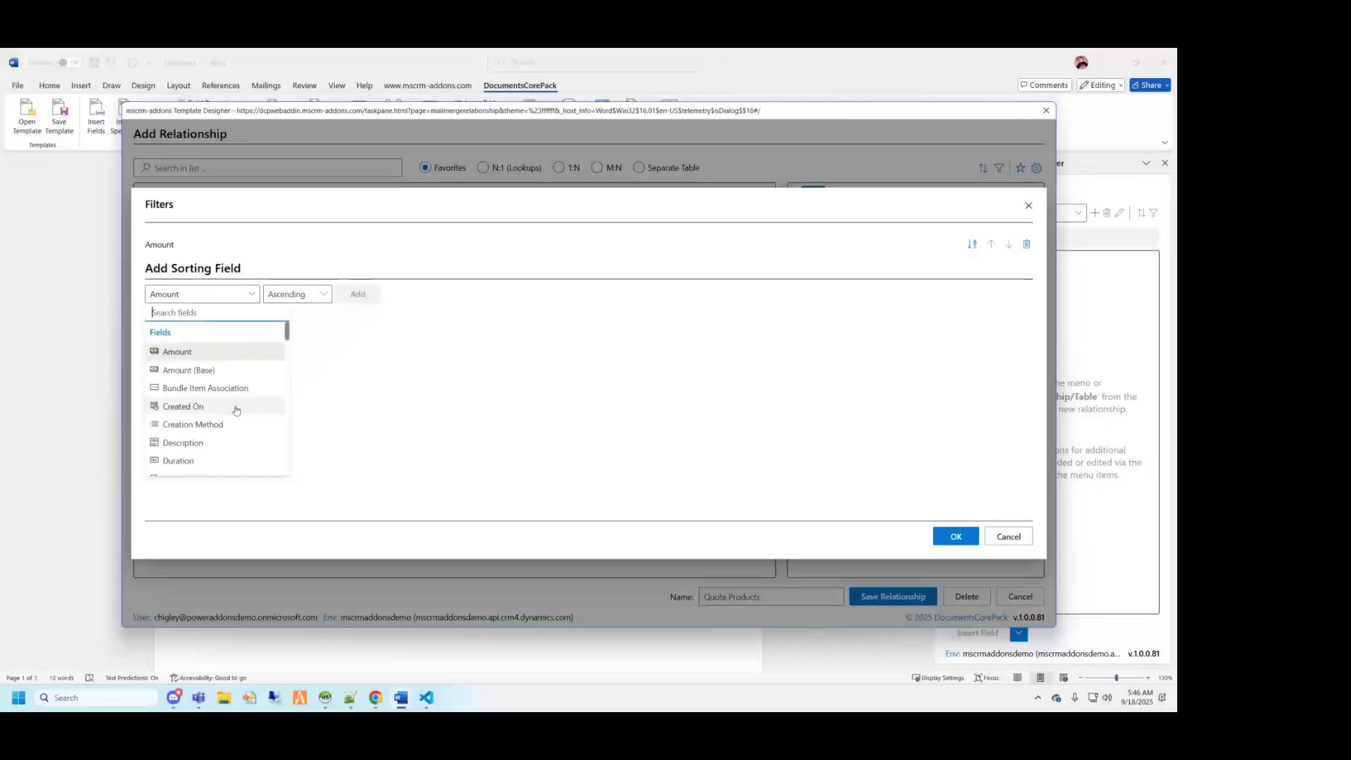
pyautogui.scroll(-10, 227, 408)
pyautogui.scroll(-5, 228, 419)
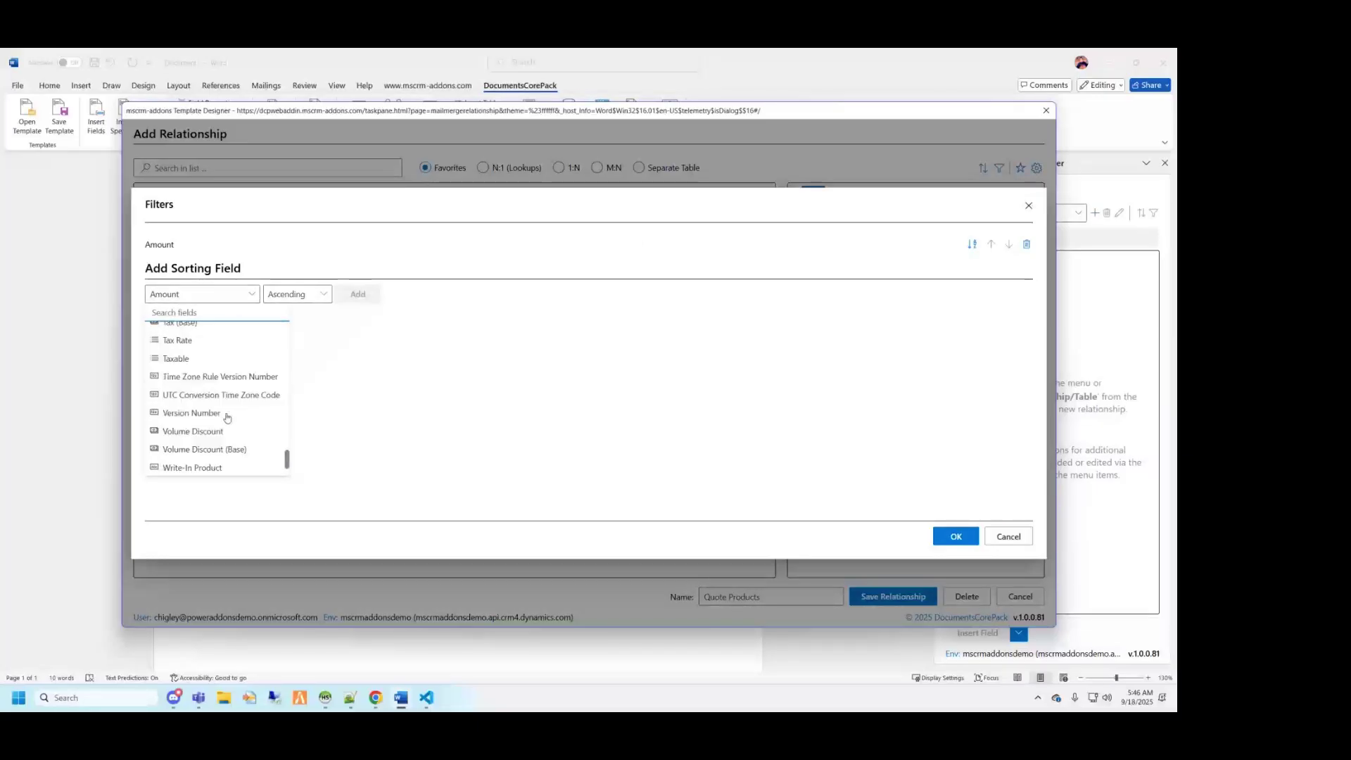
pyautogui.click(200, 464)
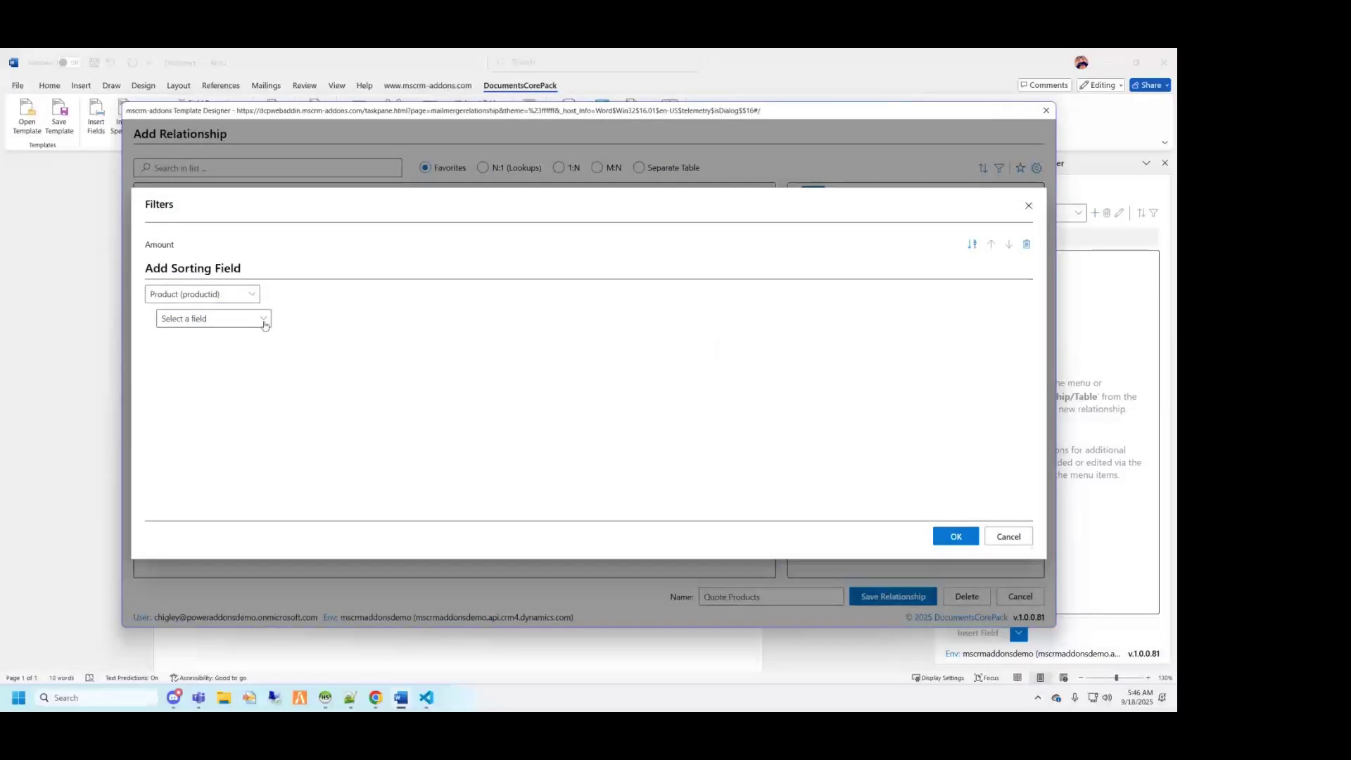
pyautogui.click(268, 325)
pyautogui.scroll(-3, 256, 428)
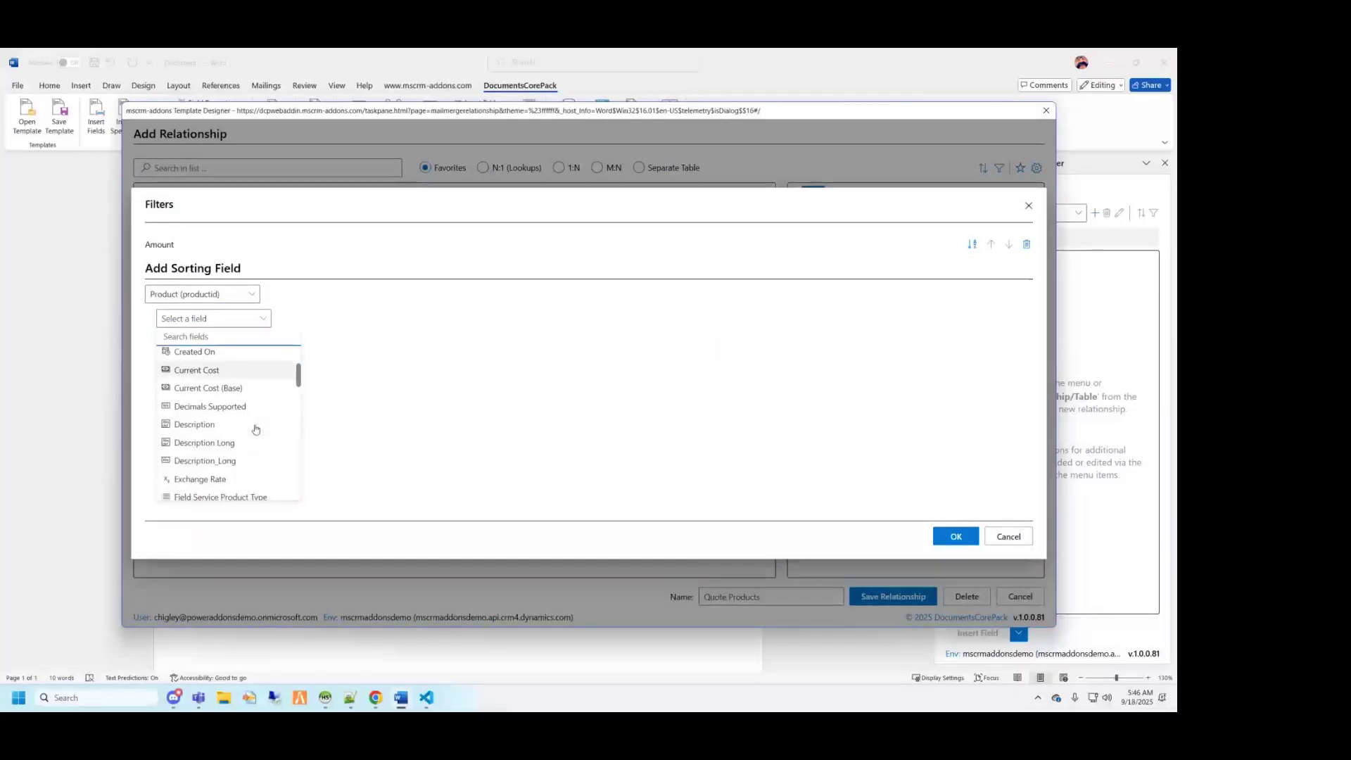
pyautogui.scroll(-8, 255, 429)
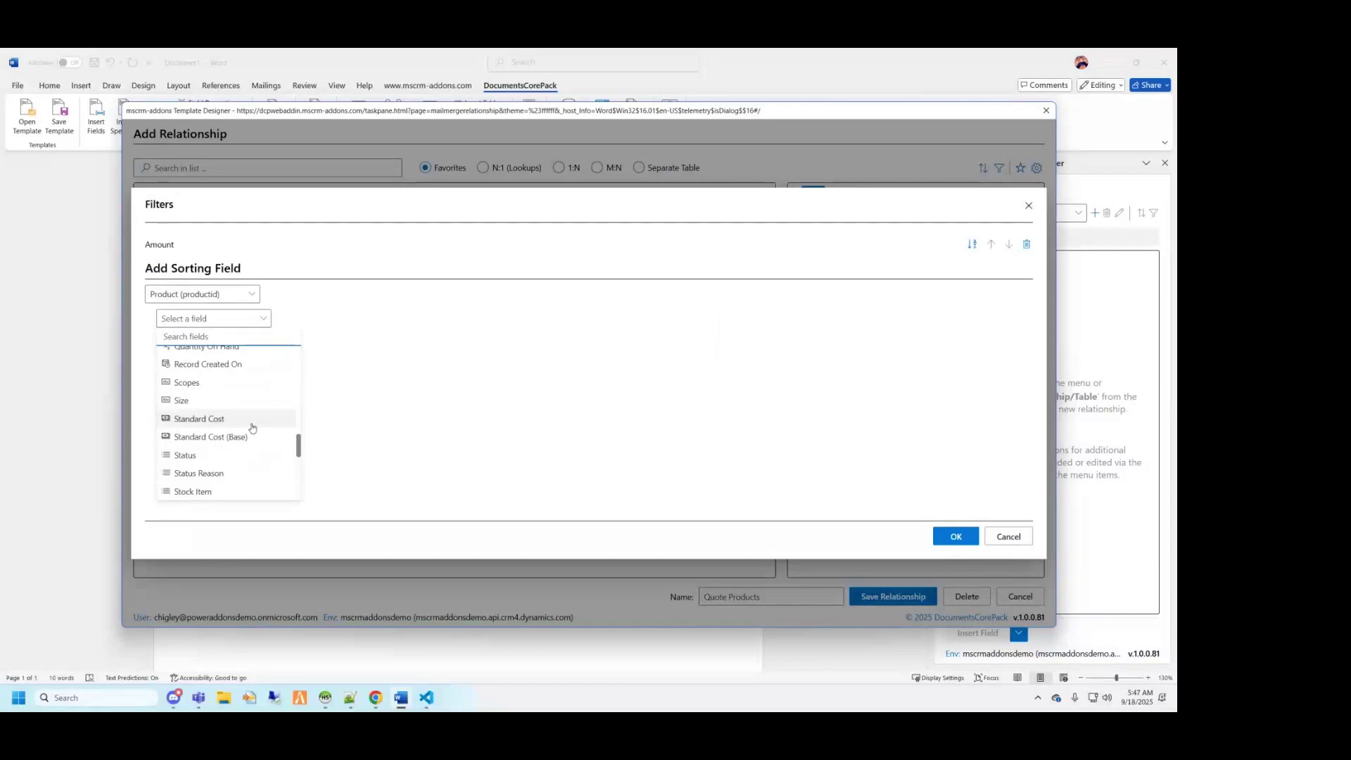
pyautogui.scroll(3, 248, 428)
pyautogui.click(231, 426)
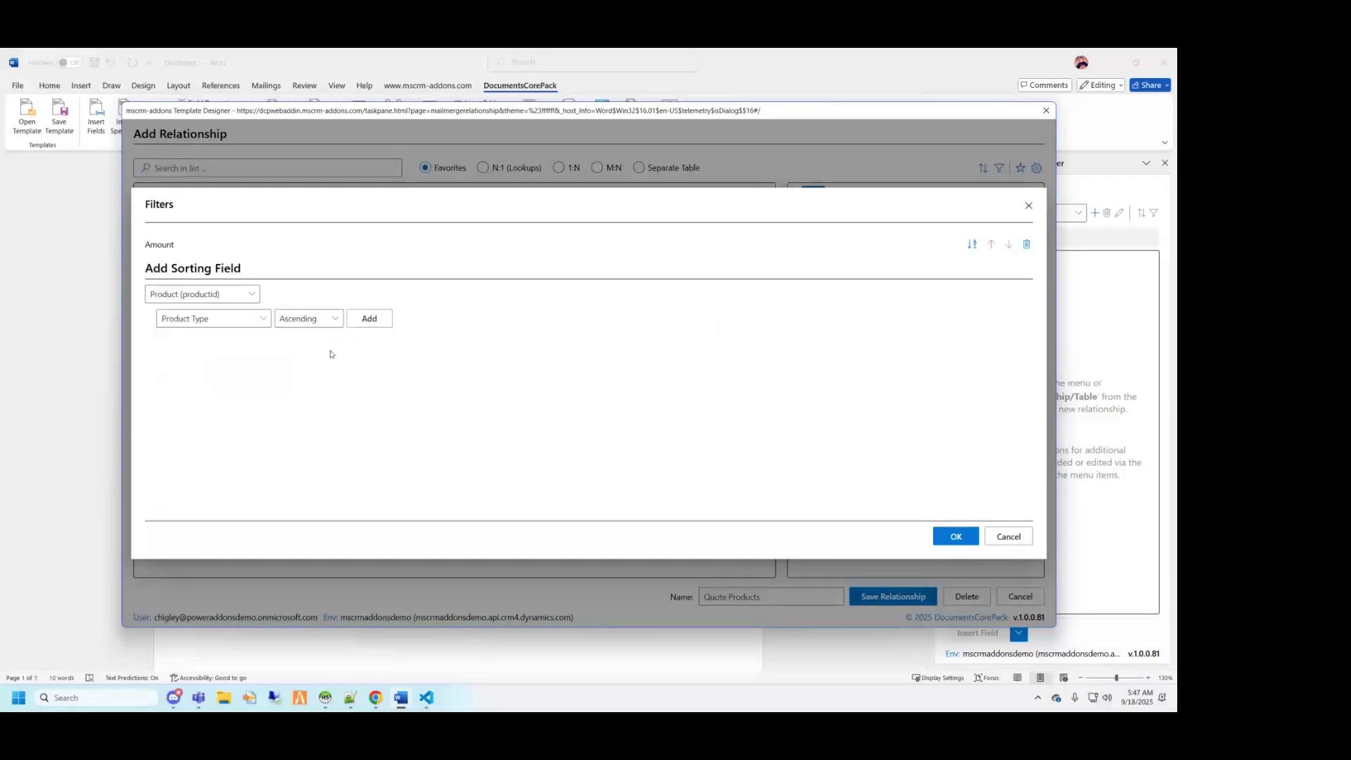
pyautogui.click(380, 320)
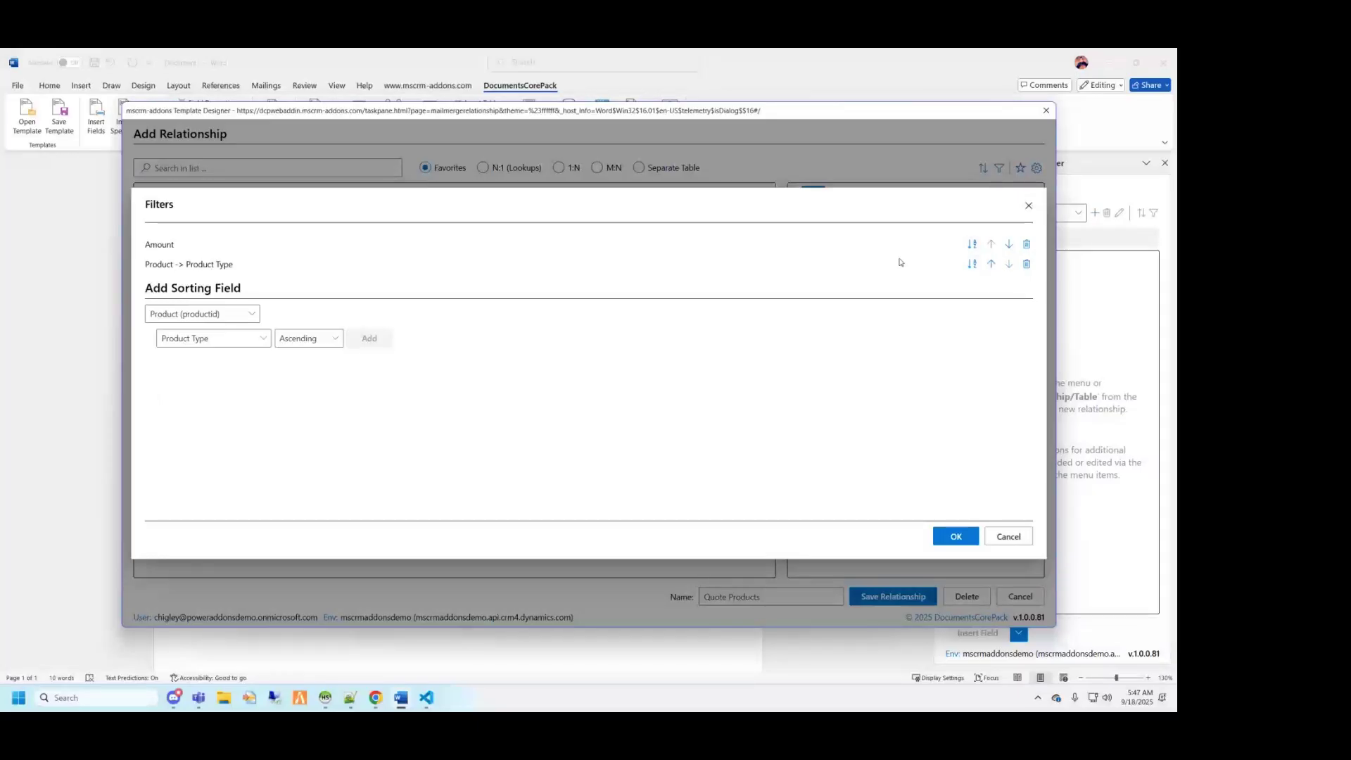
# - Move the Amount sorting field below Product Type and back to first place, and confirm the sorting
pyautogui.click(971, 250)
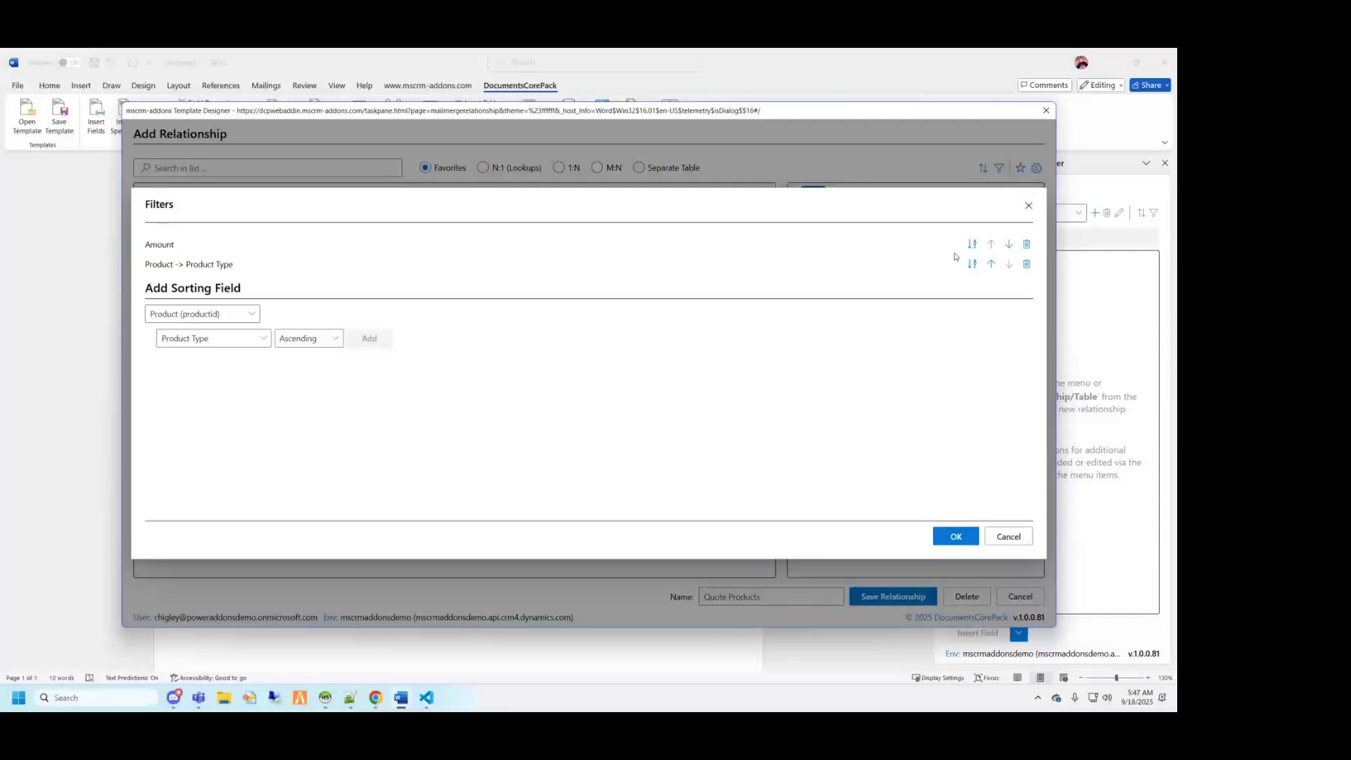
pyautogui.click(1009, 244)
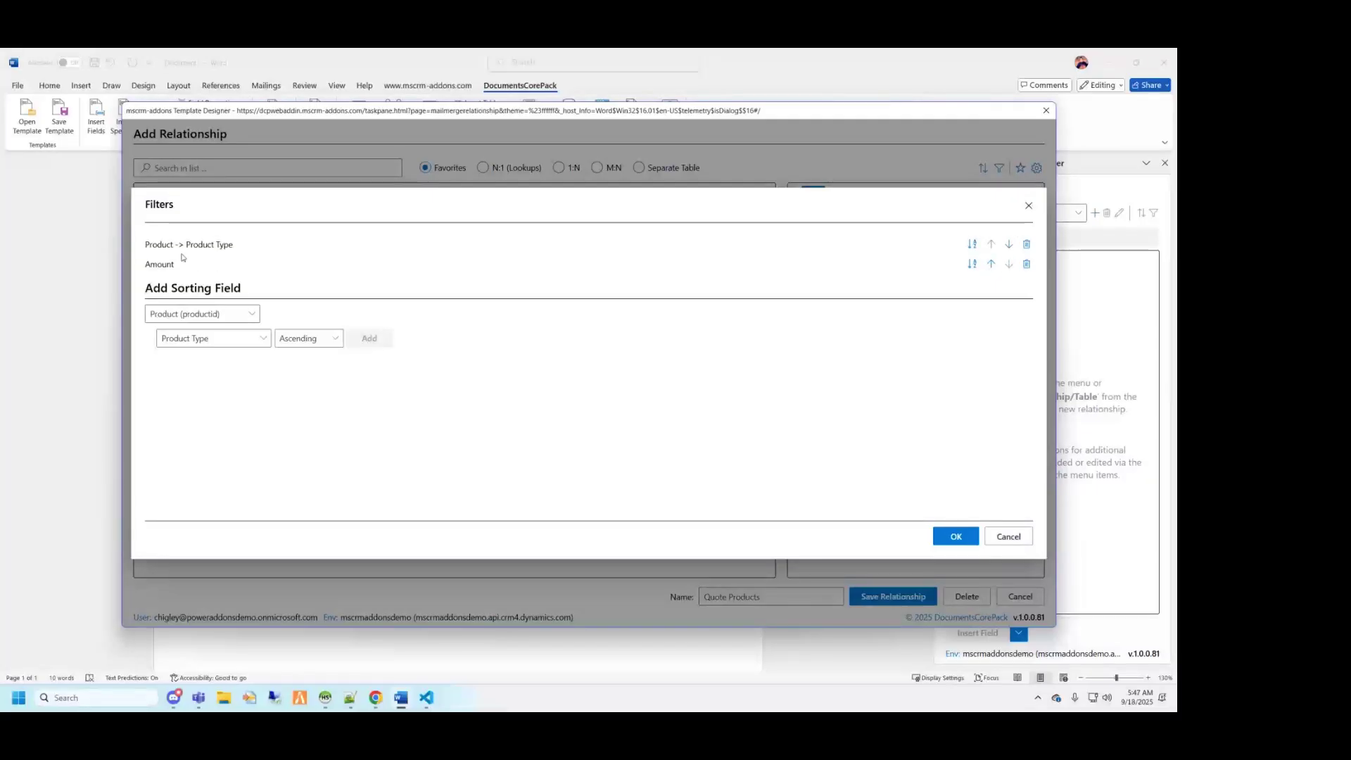
pyautogui.click(991, 264)
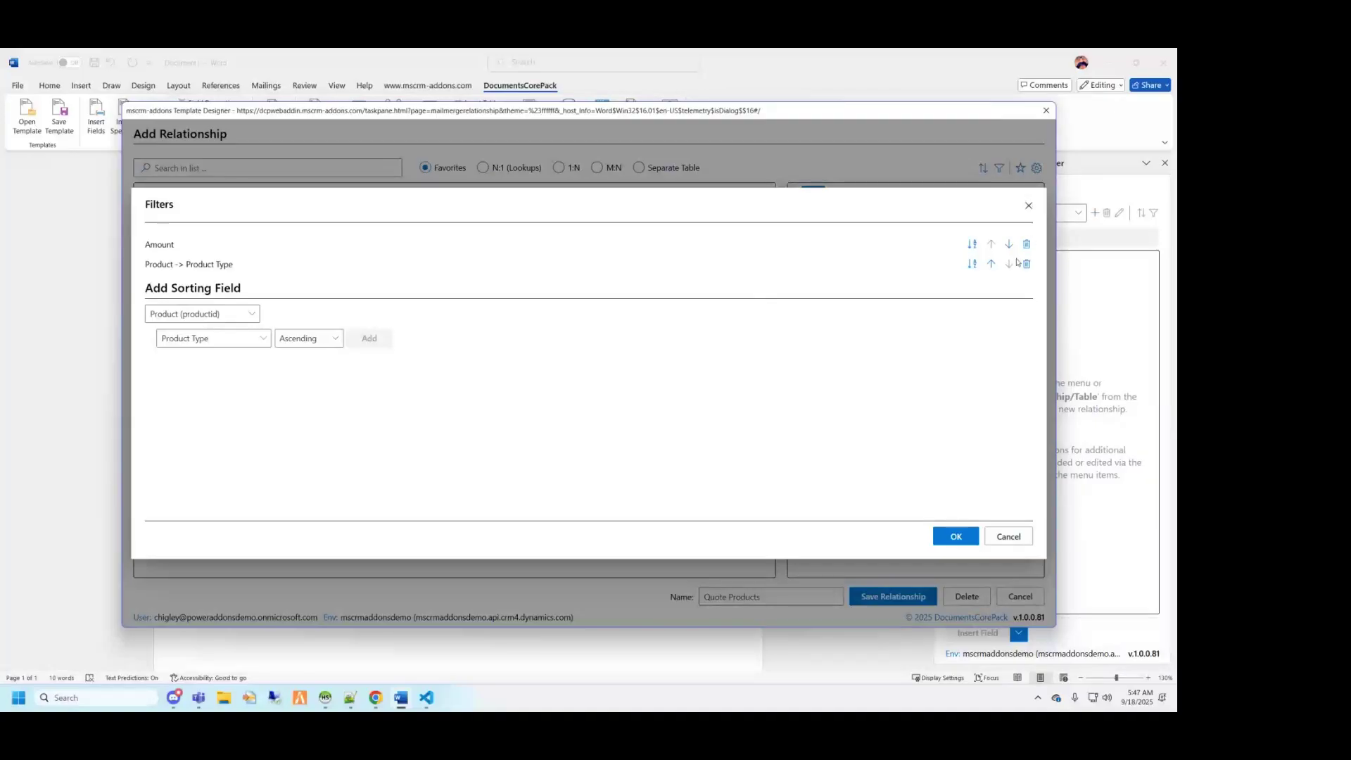
pyautogui.click(959, 536)
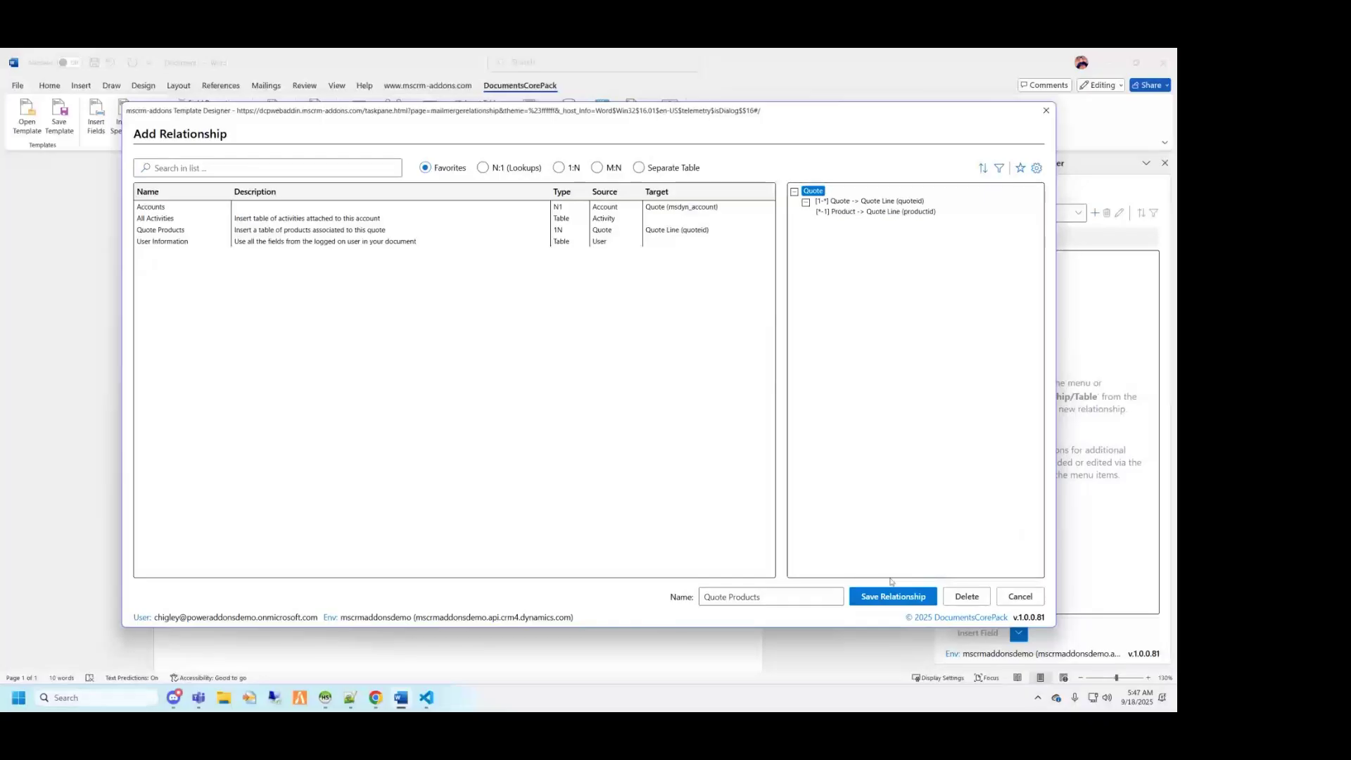
# - Rename the relationship to the presenter's first name followed by "Table" and save it
pyautogui.moveTo(765, 601); pyautogui.dragTo(643, 597)
pyautogui.write('Clints')
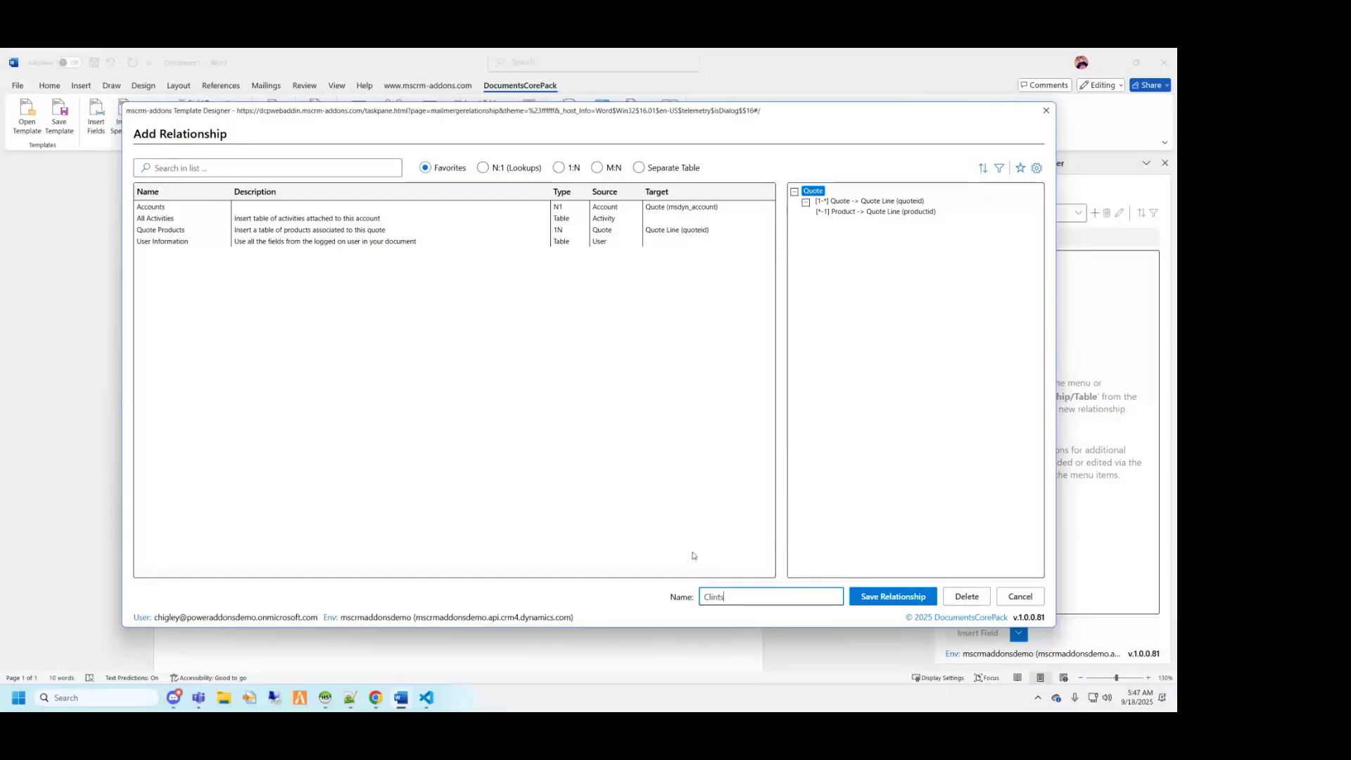
pyautogui.write(' Table')
pyautogui.click(886, 596)
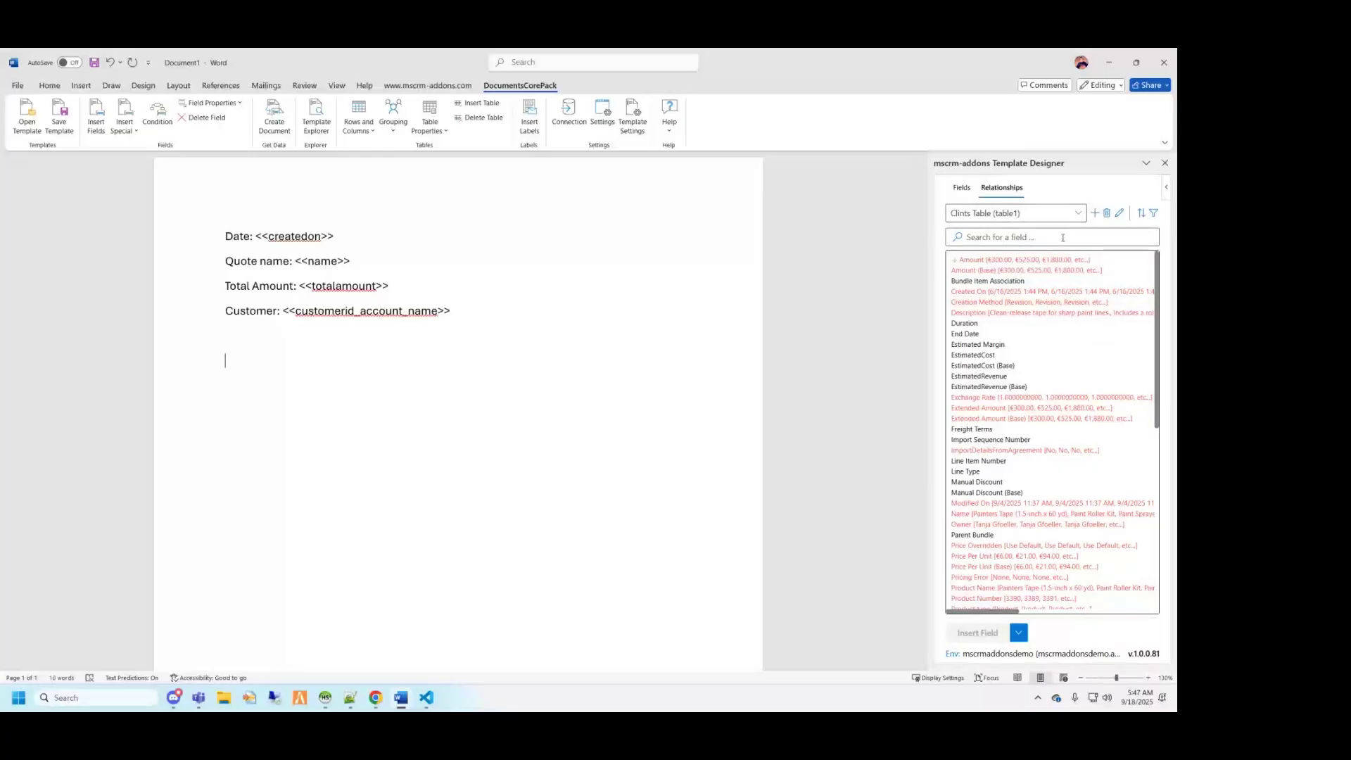
# - Widen the Template Designer pane and examine the sort and filter markers on Amount and the related Product's Product Type
pyautogui.moveTo(1046, 297)
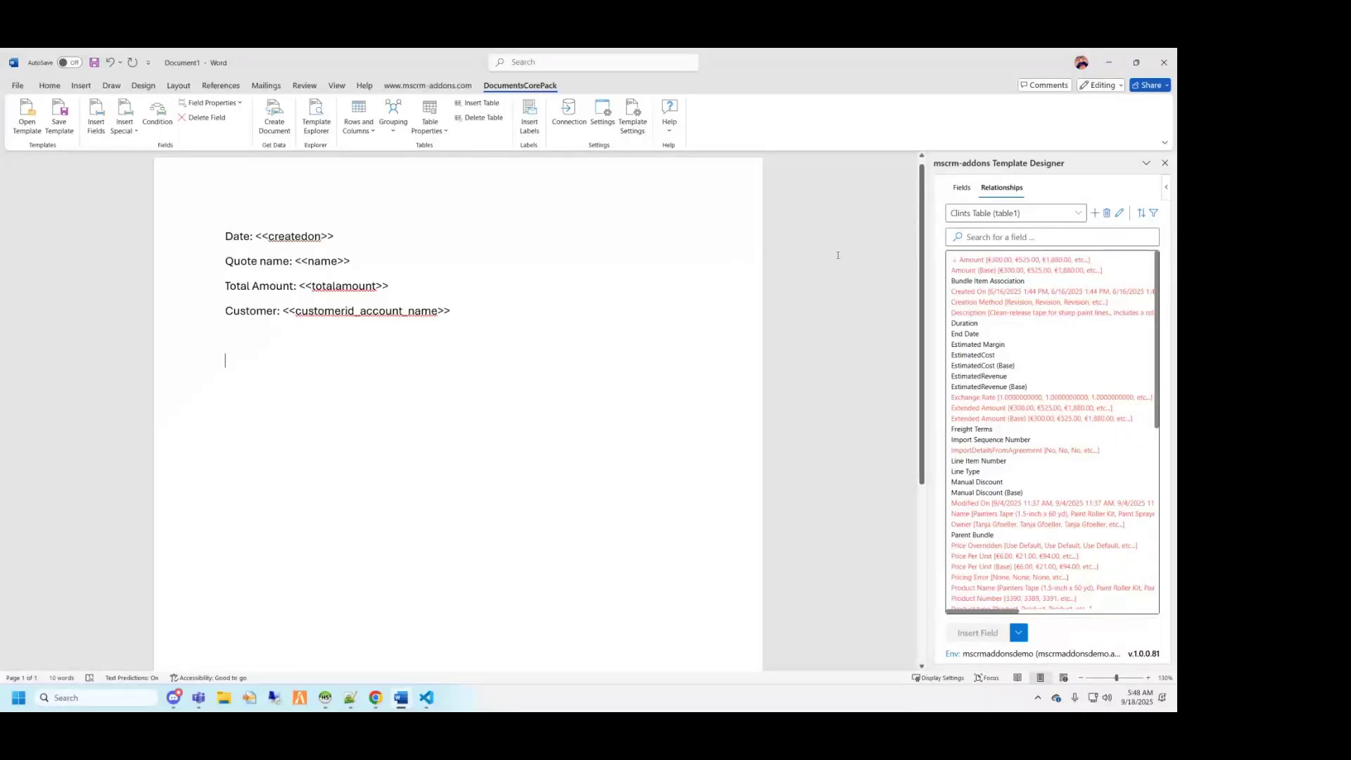
pyautogui.moveTo(968, 265)
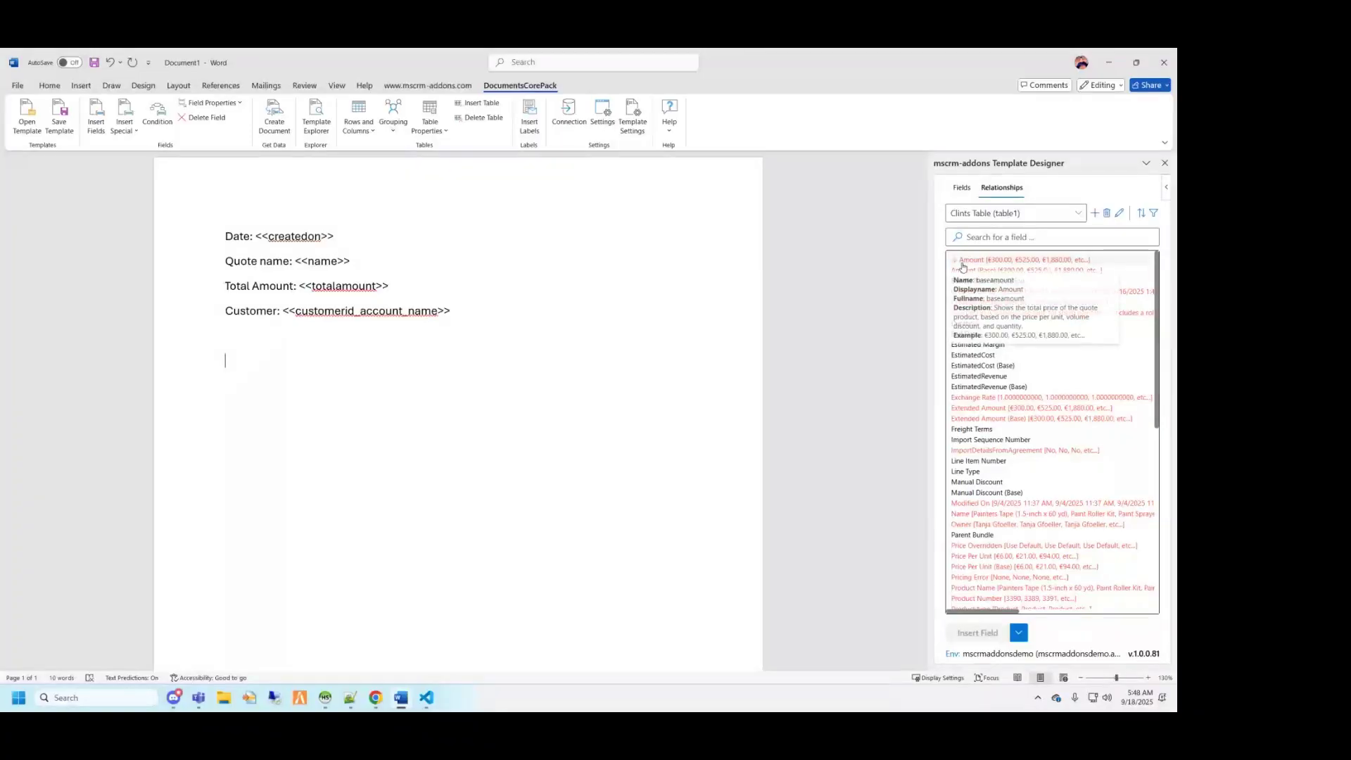
pyautogui.scroll(1, 852, 291)
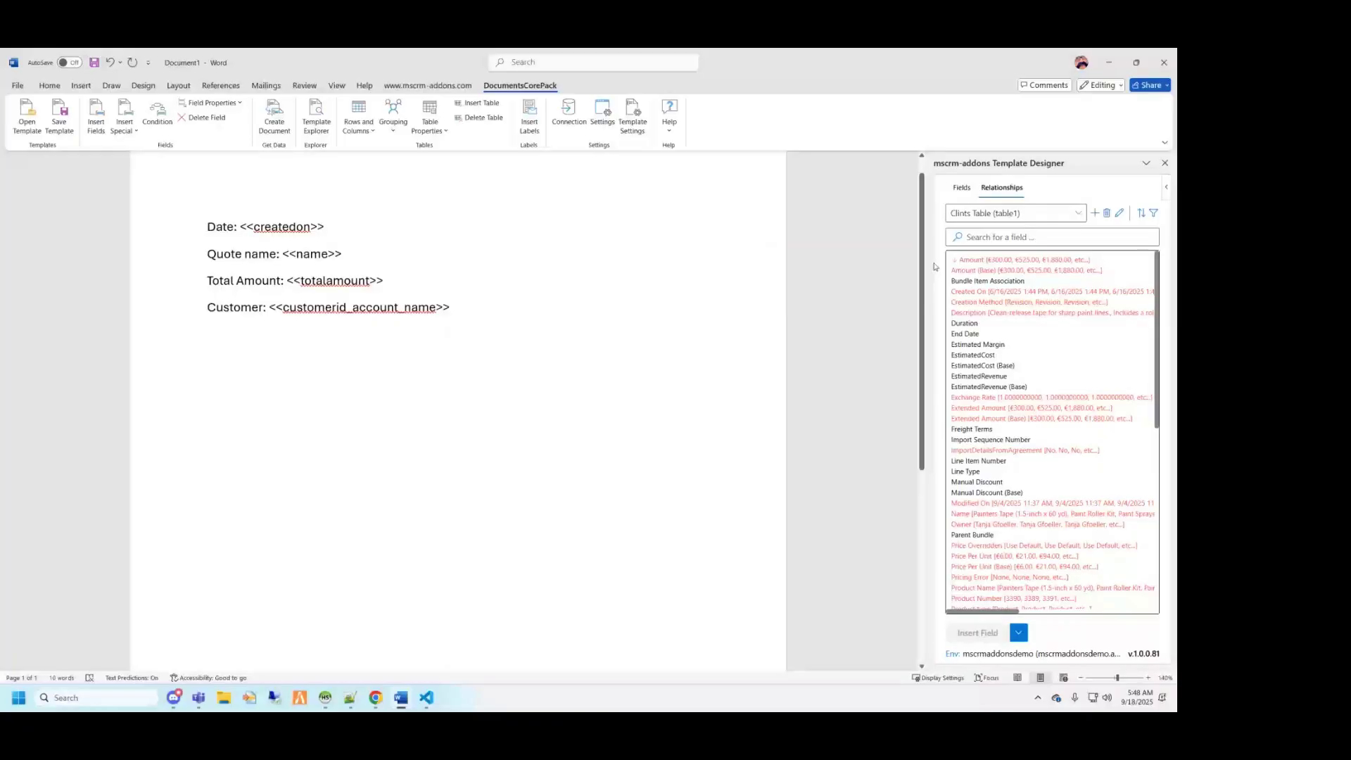
pyautogui.moveTo(928, 271); pyautogui.dragTo(898, 270)
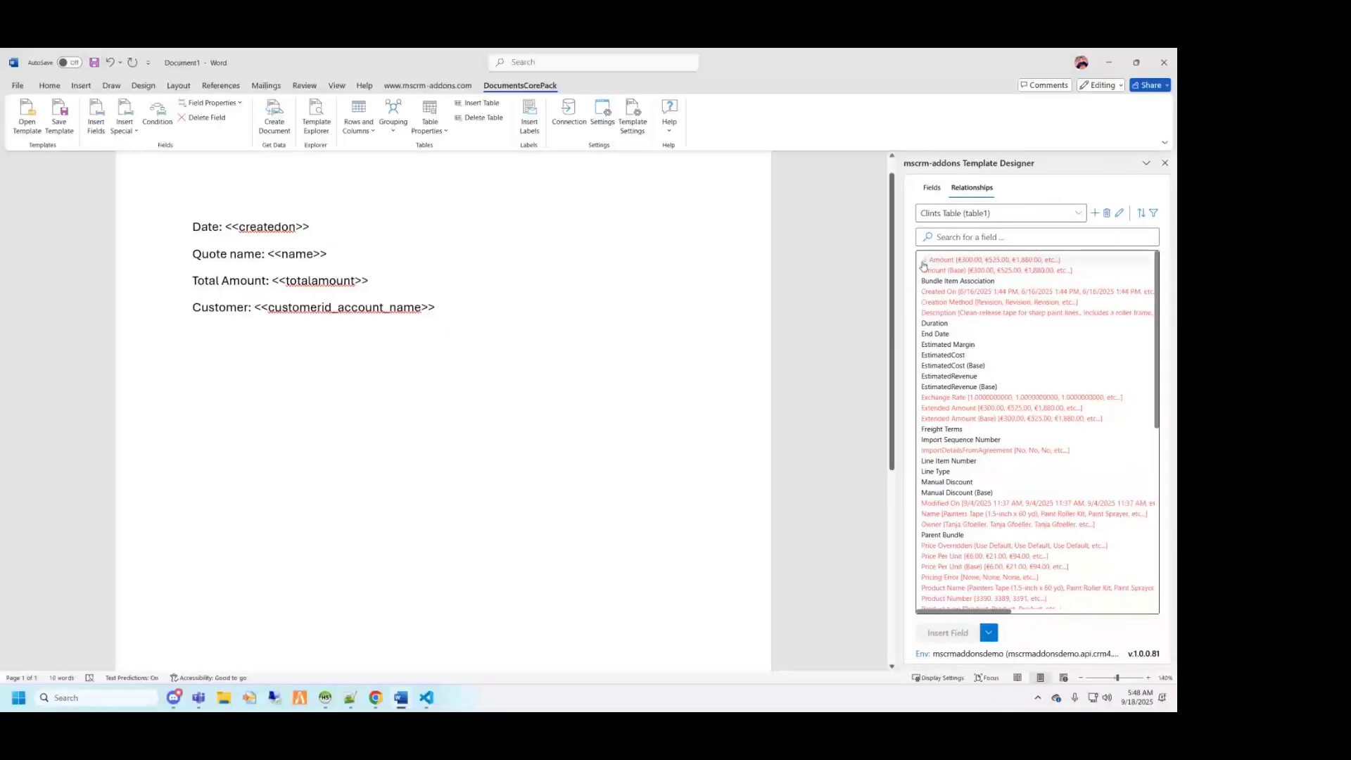
pyautogui.moveTo(941, 266)
pyautogui.scroll(-10, 1034, 439)
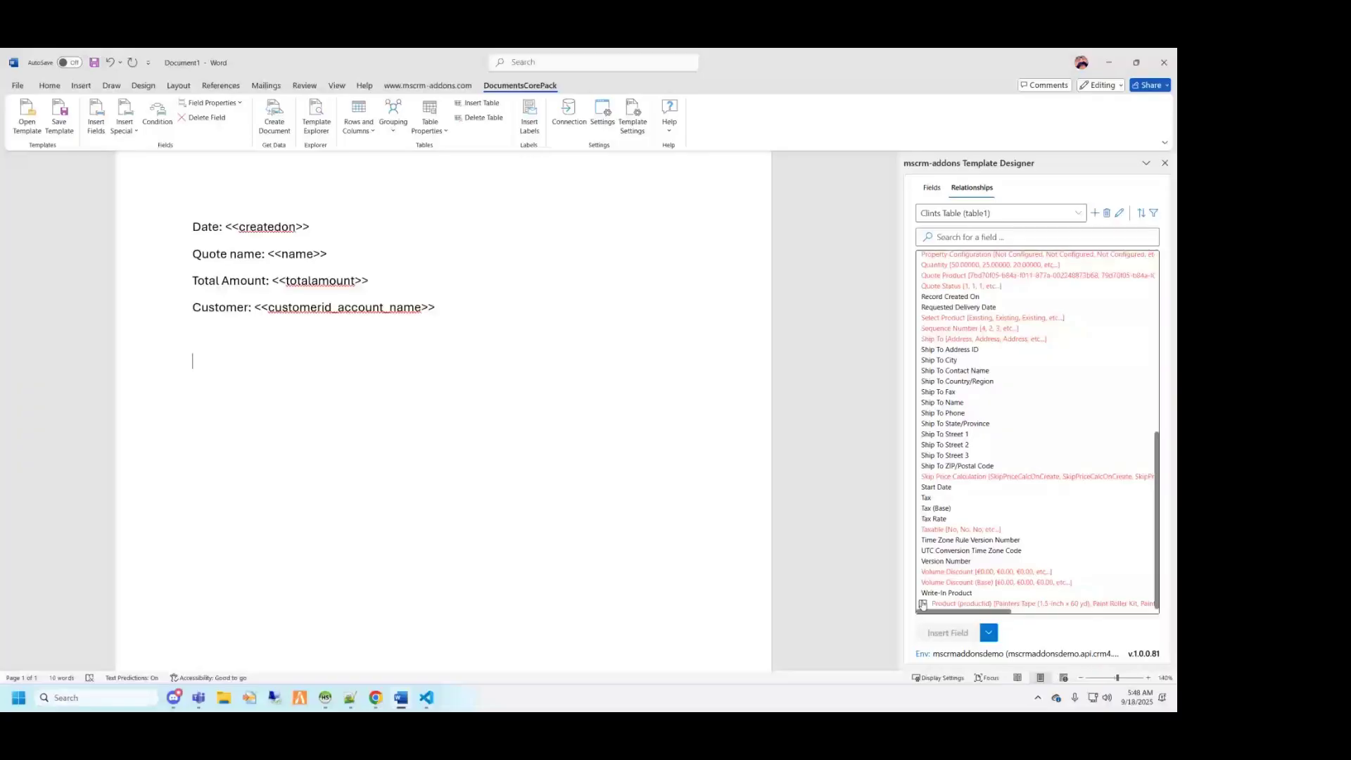
pyautogui.click(923, 604)
pyautogui.scroll(-10, 1066, 457)
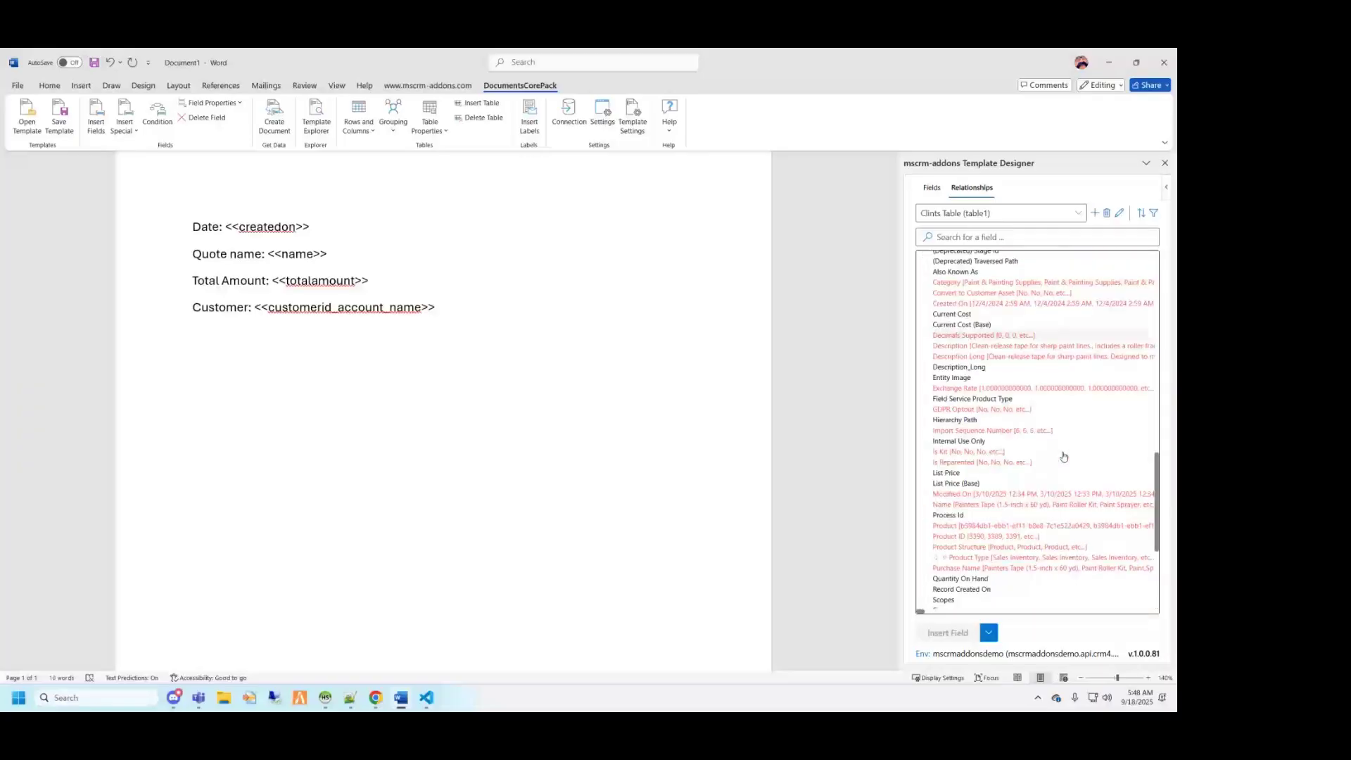
pyautogui.scroll(-5, 1064, 457)
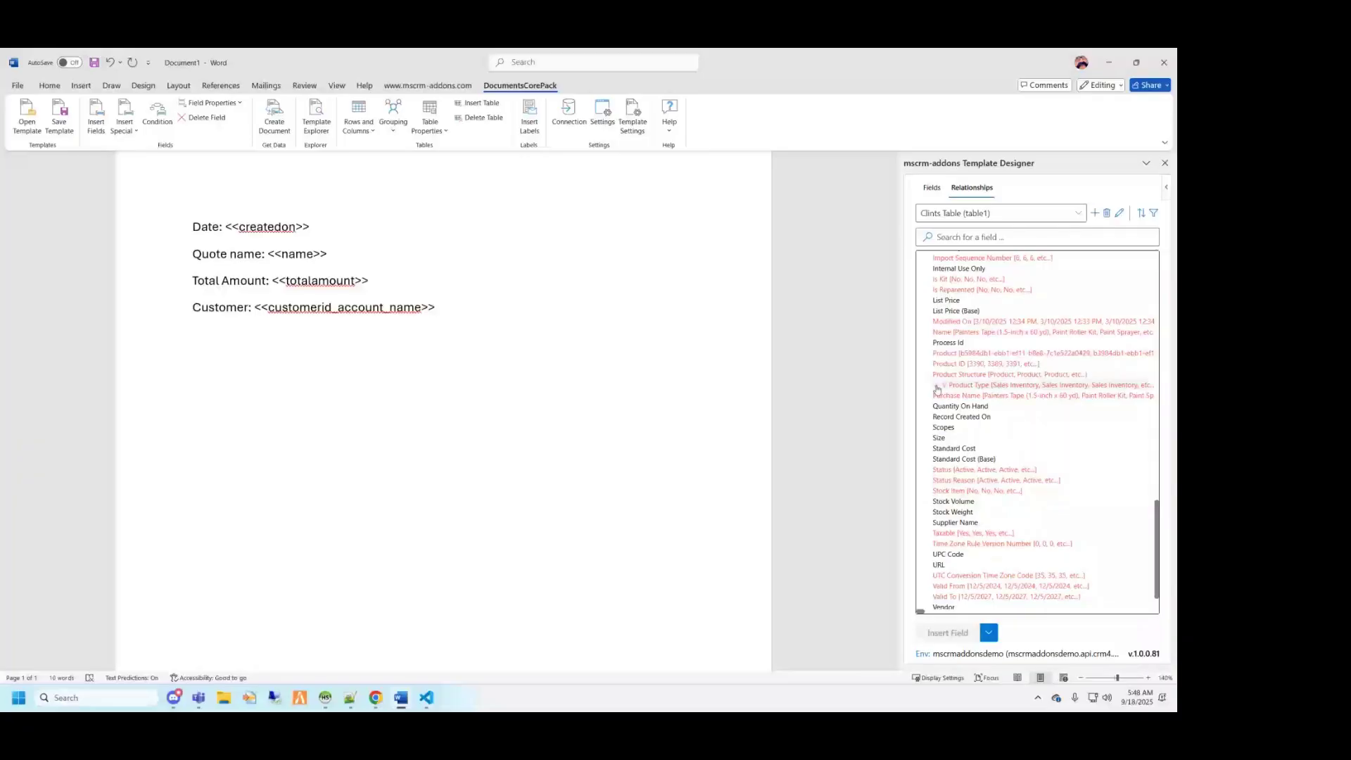
pyautogui.moveTo(936, 389)
pyautogui.moveTo(1110, 436)
pyautogui.scroll(10, 1110, 436)
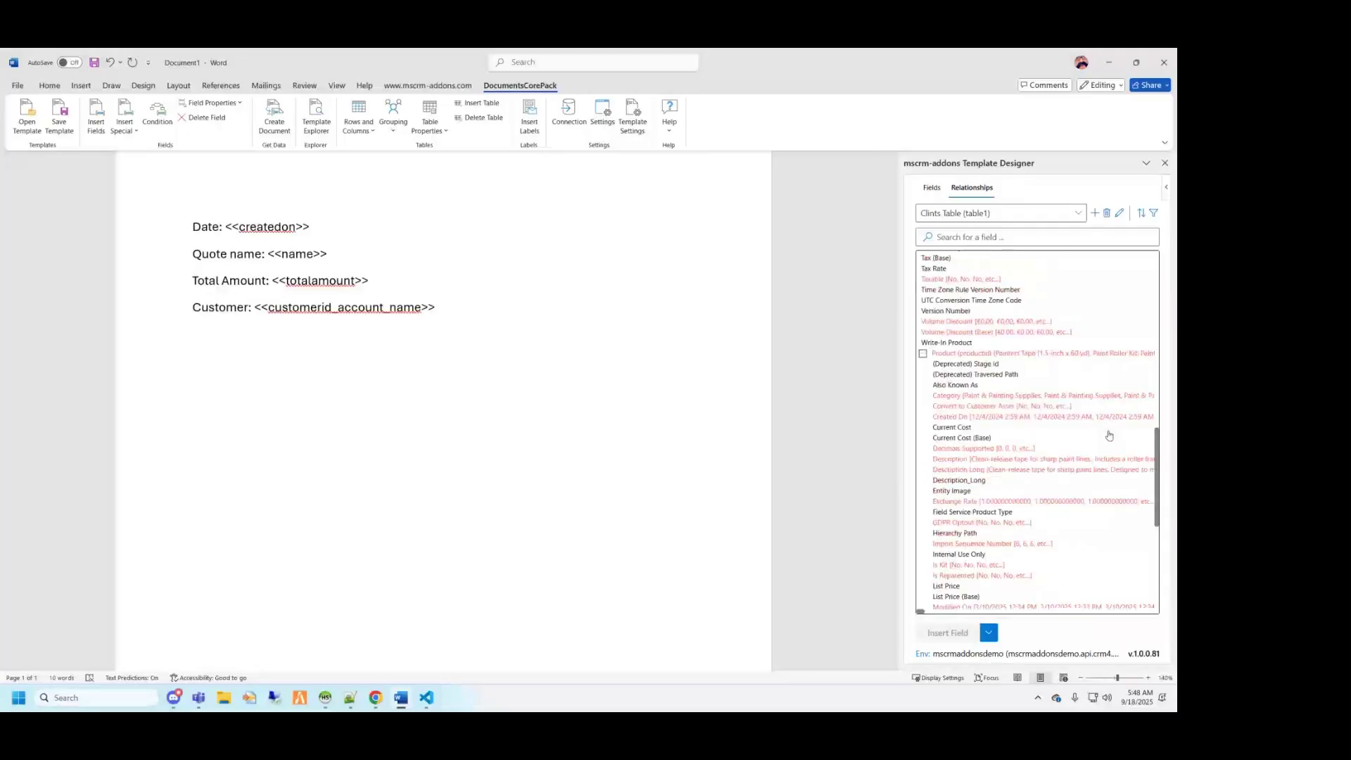
pyautogui.scroll(3, 1109, 436)
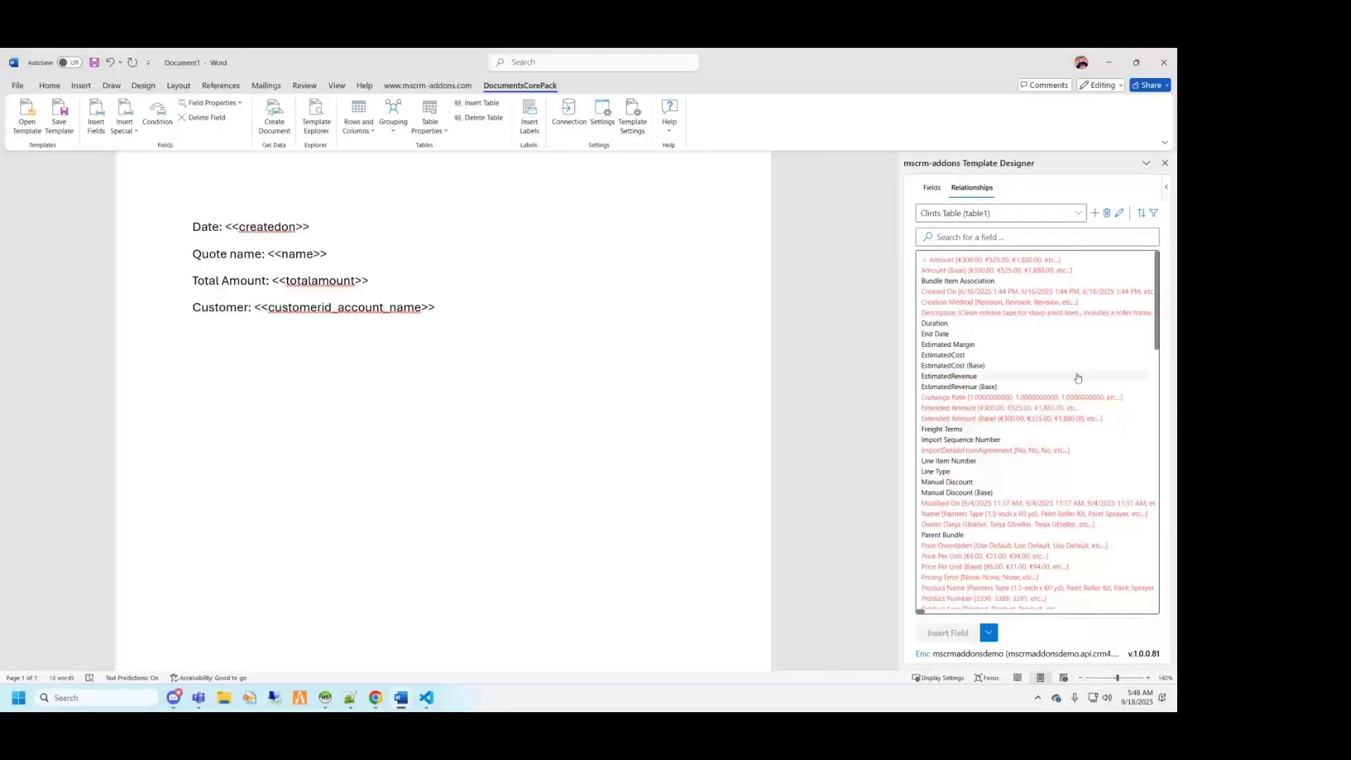
# - Insert the relationship's Name field as a new four-column table with a row per related record, a split header and an unsplit footer
pyautogui.moveTo(1028, 364)
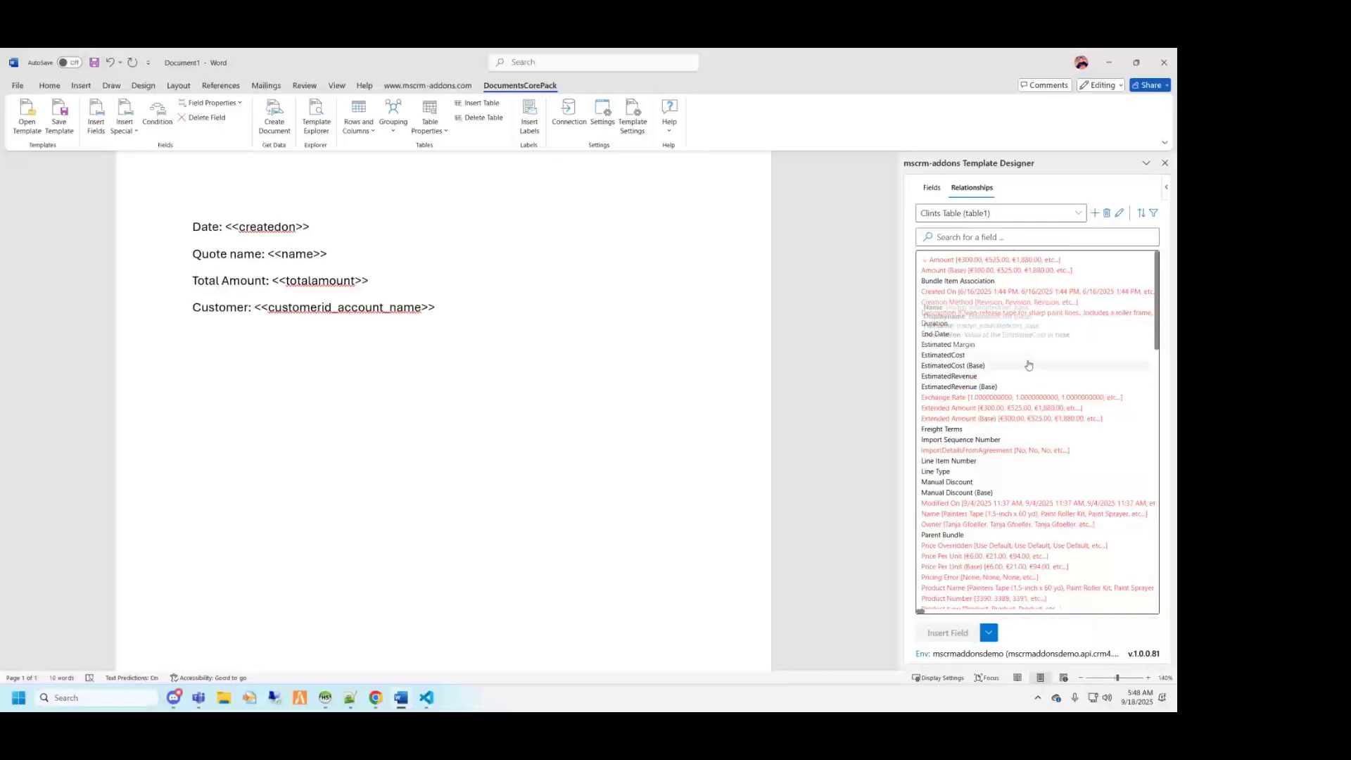
pyautogui.scroll(-3, 1024, 367)
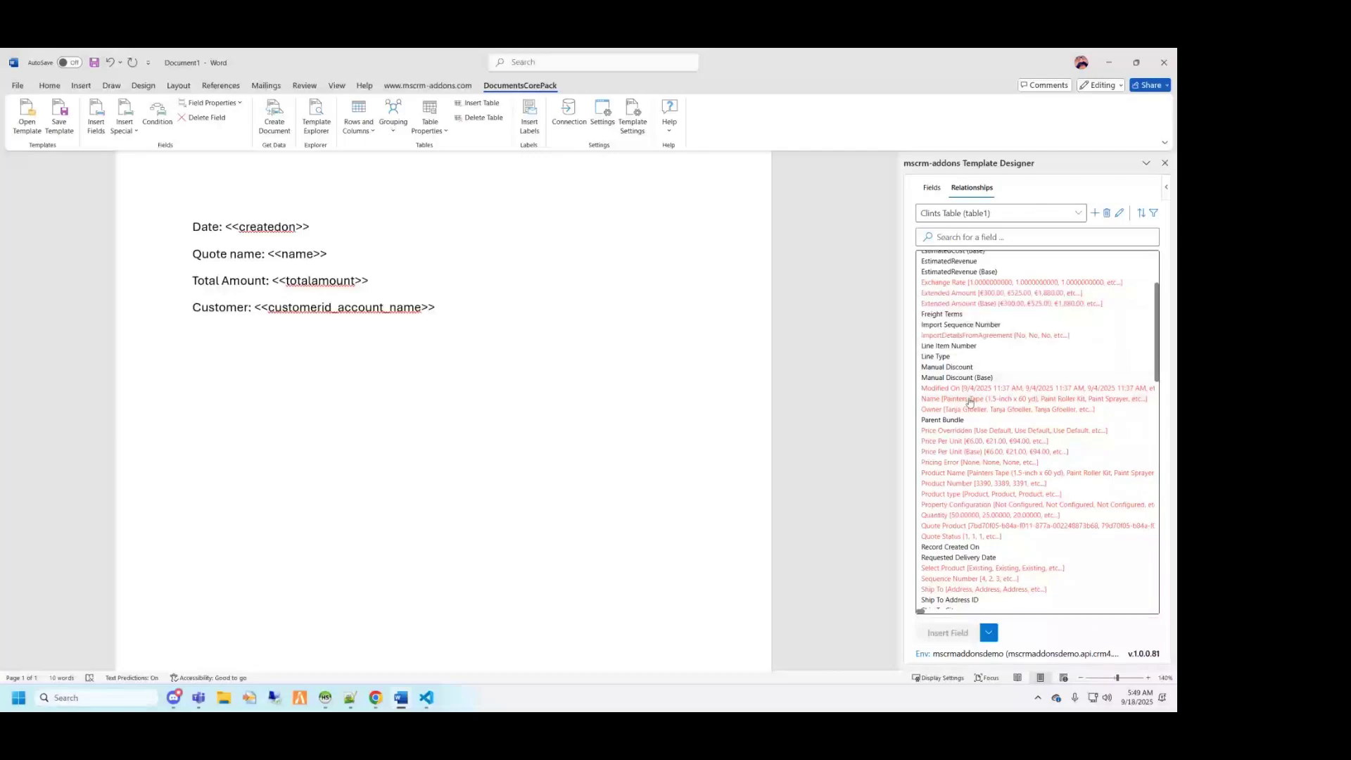
pyautogui.doubleClick(968, 400)
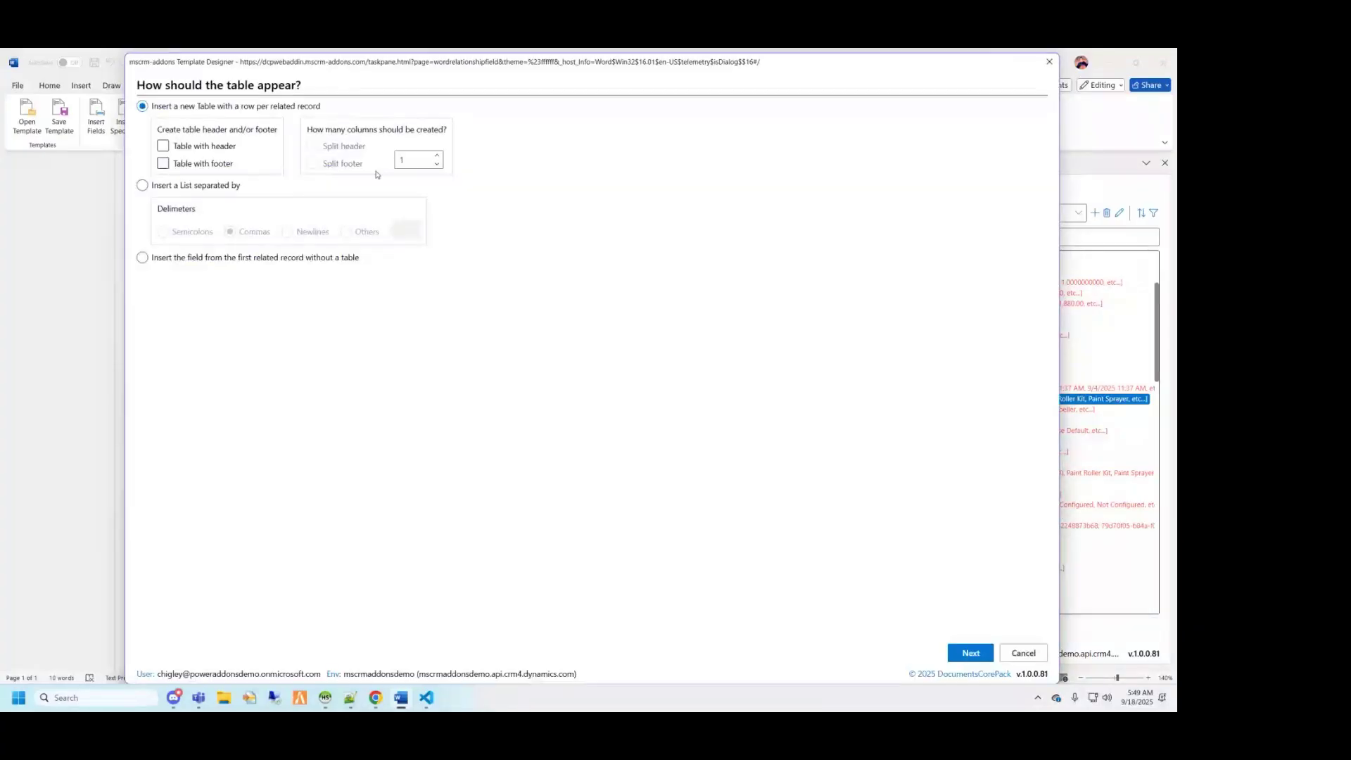
pyautogui.click(215, 146)
pyautogui.click(215, 163)
pyautogui.click(313, 146)
pyautogui.click(437, 155)
pyautogui.click(437, 155)
pyautogui.click(437, 156)
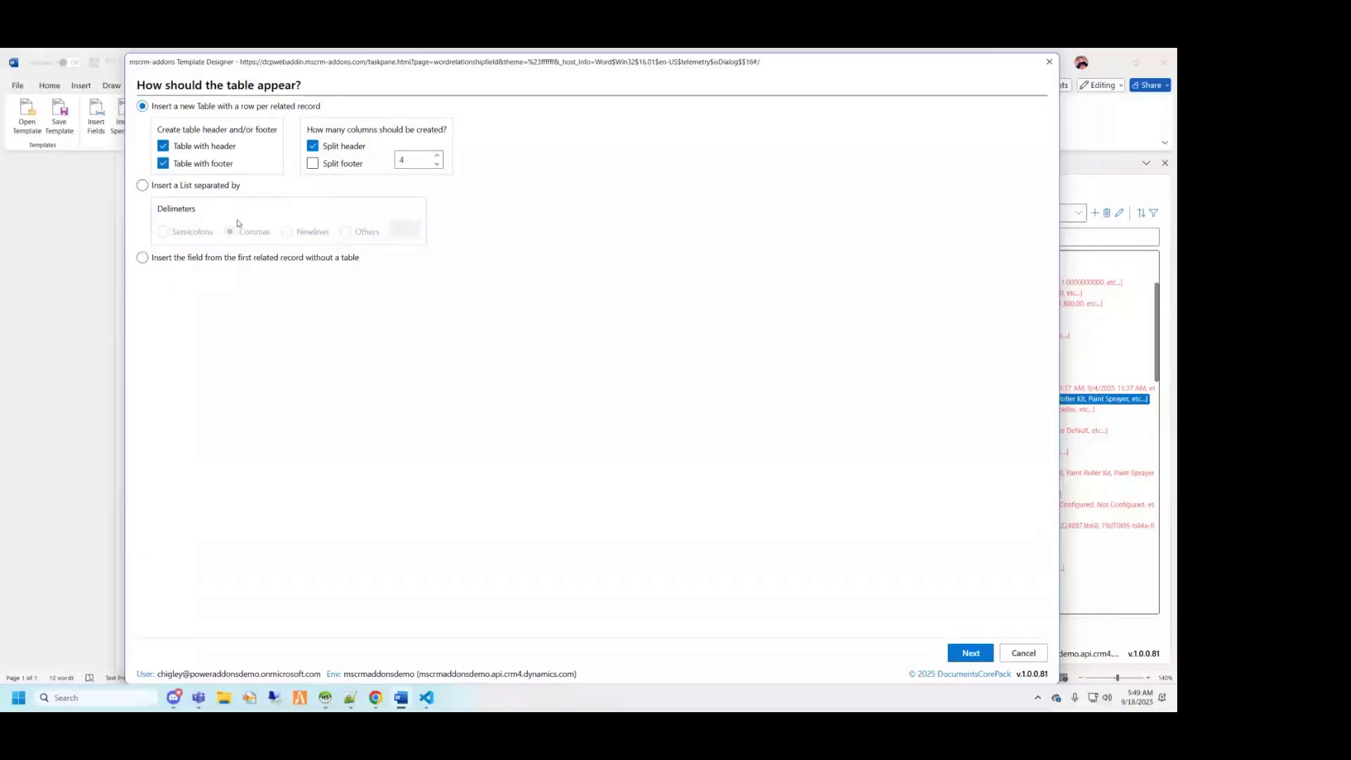
pyautogui.click(977, 656)
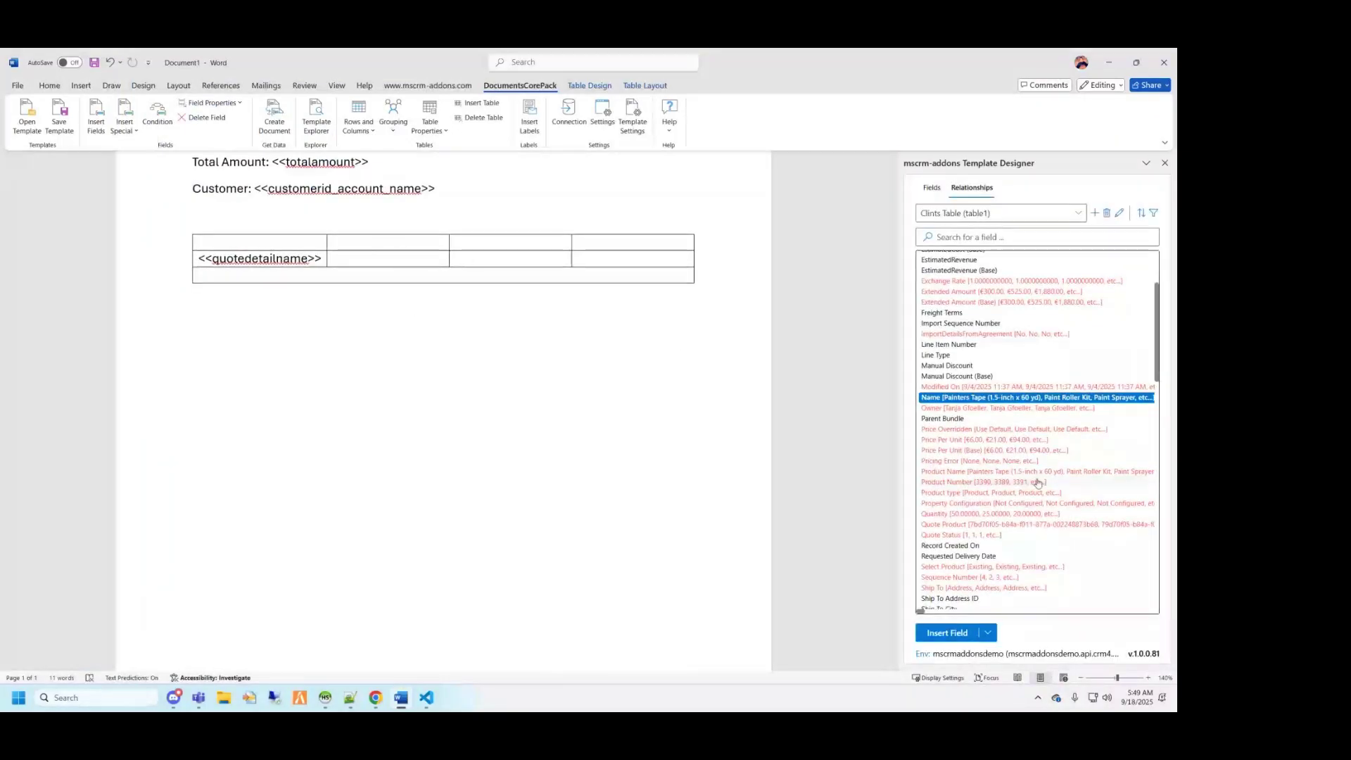
# - Insert the Sequence Number field in the table's second column and place the cursor in the third cell of that row
pyautogui.scroll(-5, 1037, 483)
pyautogui.doubleClick(953, 406)
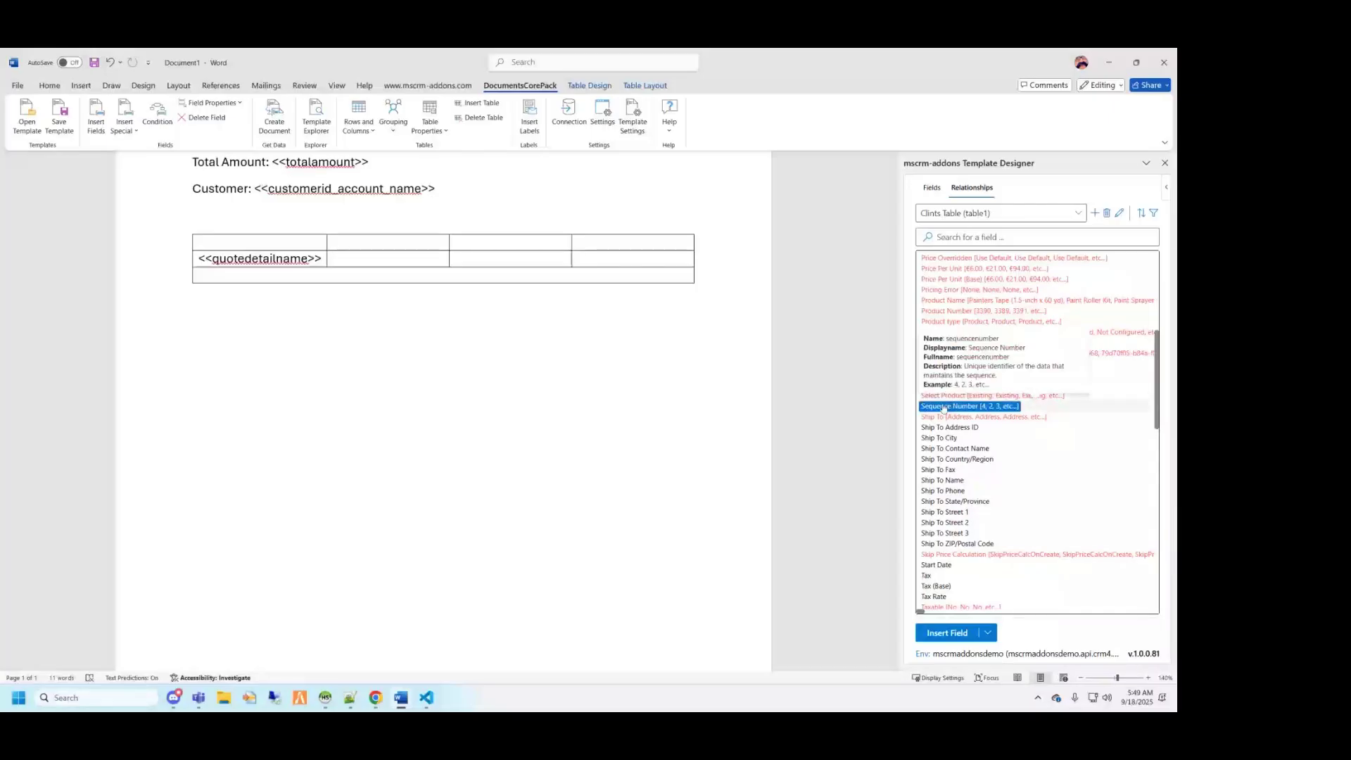
pyautogui.click(539, 261)
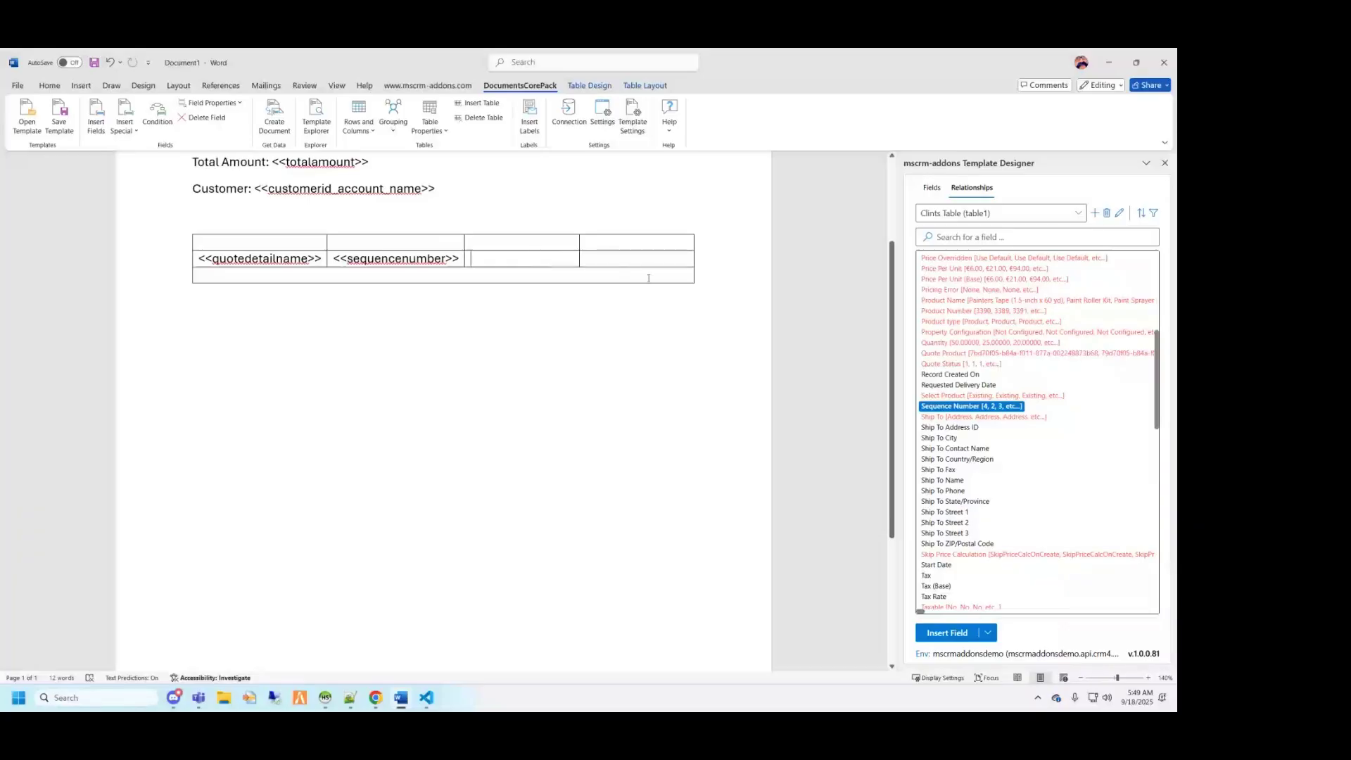
# - Switch to the webinar presentation in Chrome and advance to the "Good to know" slide about switching to the new Add-In
pyautogui.scroll(3, 682, 329)
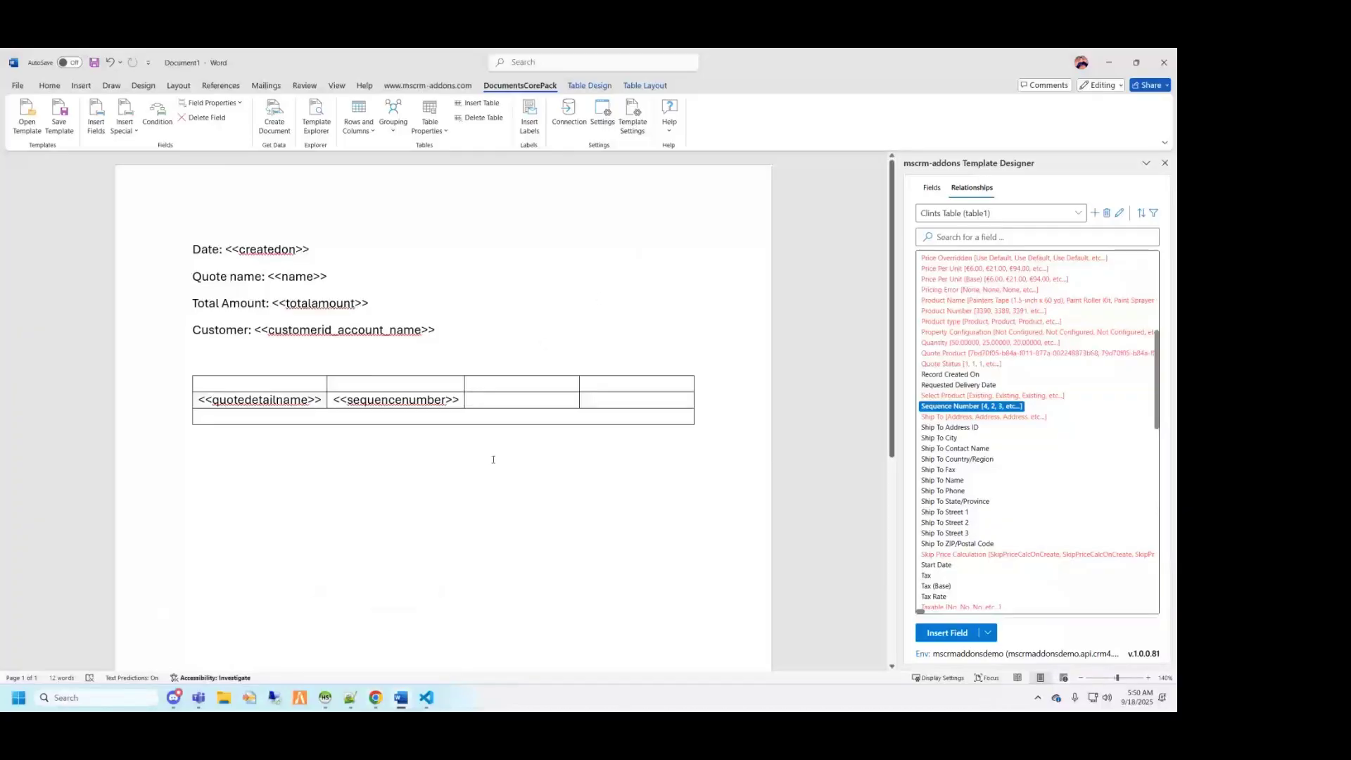
pyautogui.moveTo(375, 702)
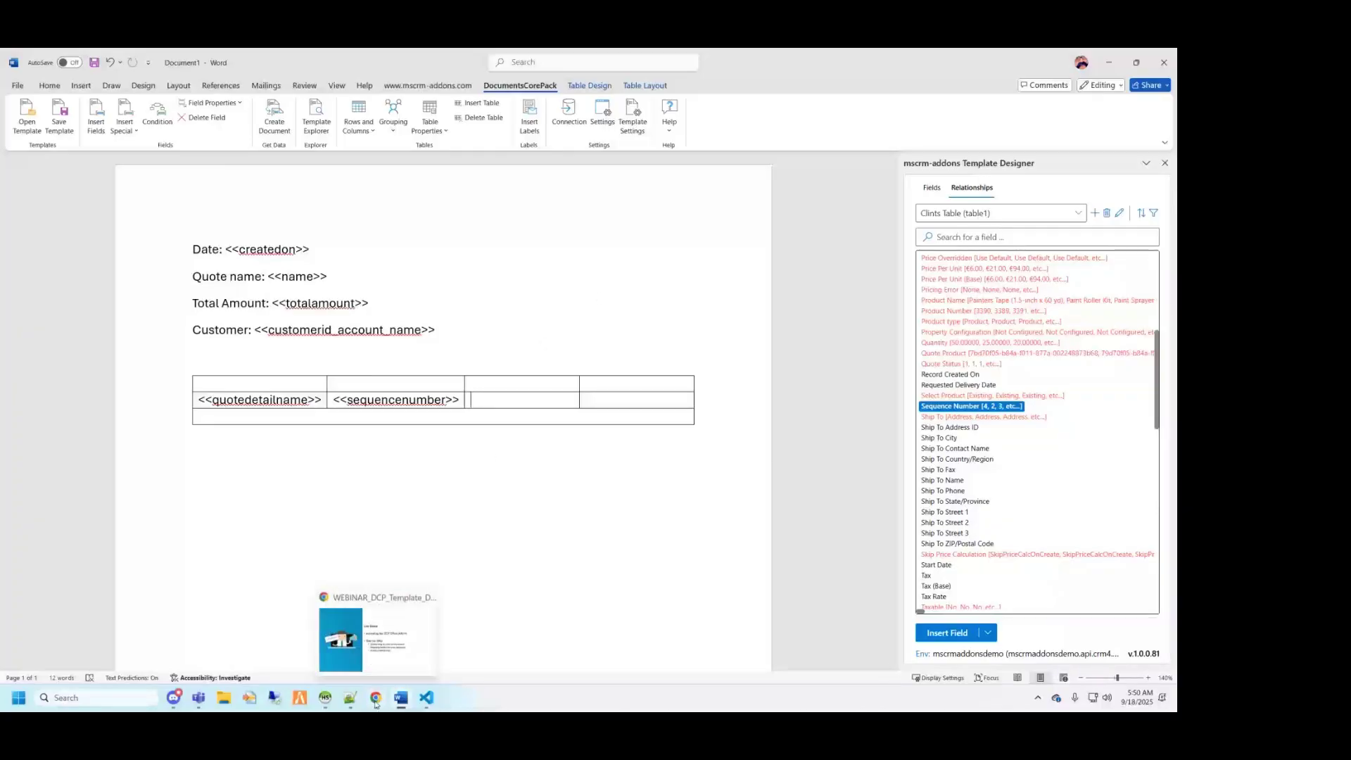
pyautogui.click(377, 654)
pyautogui.click(748, 377)
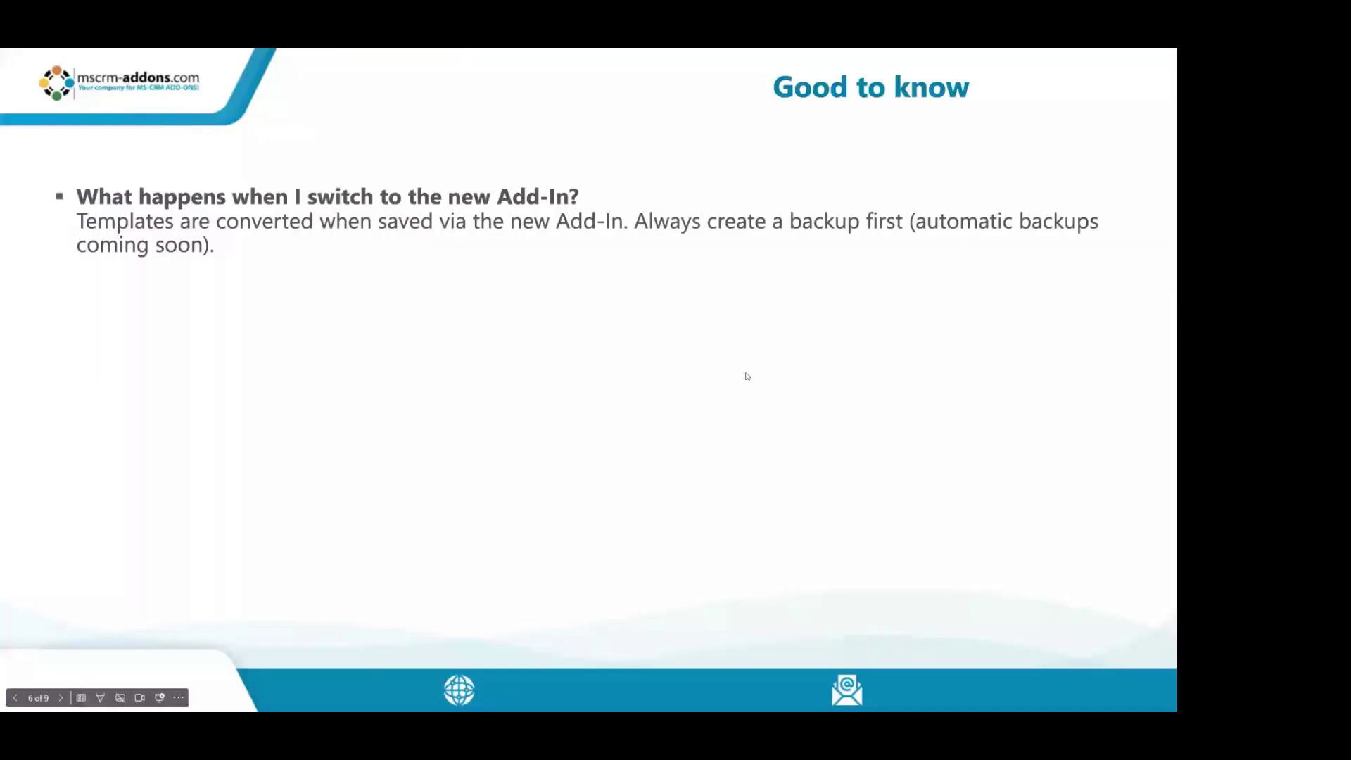